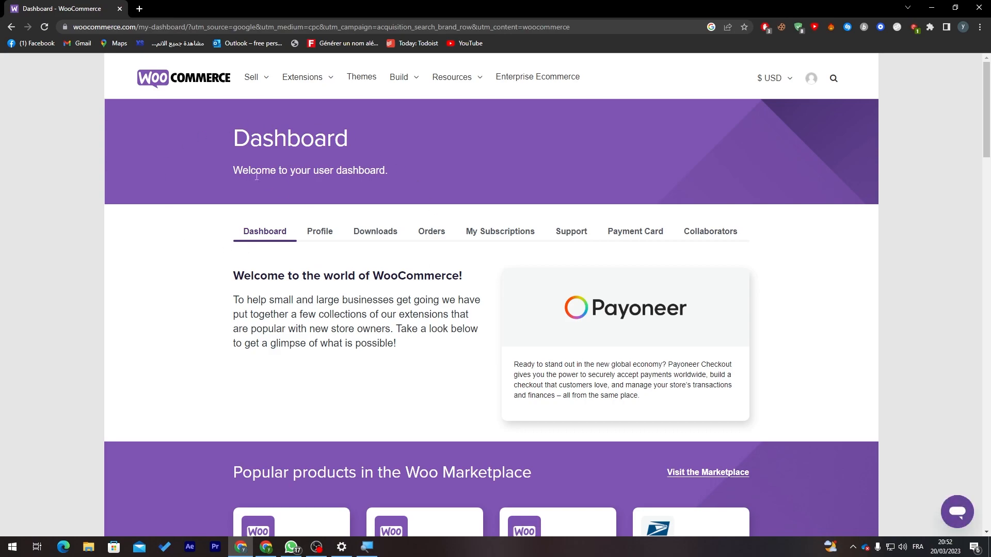
# Load the localhost site, access WordPress from the Bitnami page and open the blog's admin dashboard.
pyautogui.click(216, 28)
pyautogui.hotkey('ctrl', 'a')
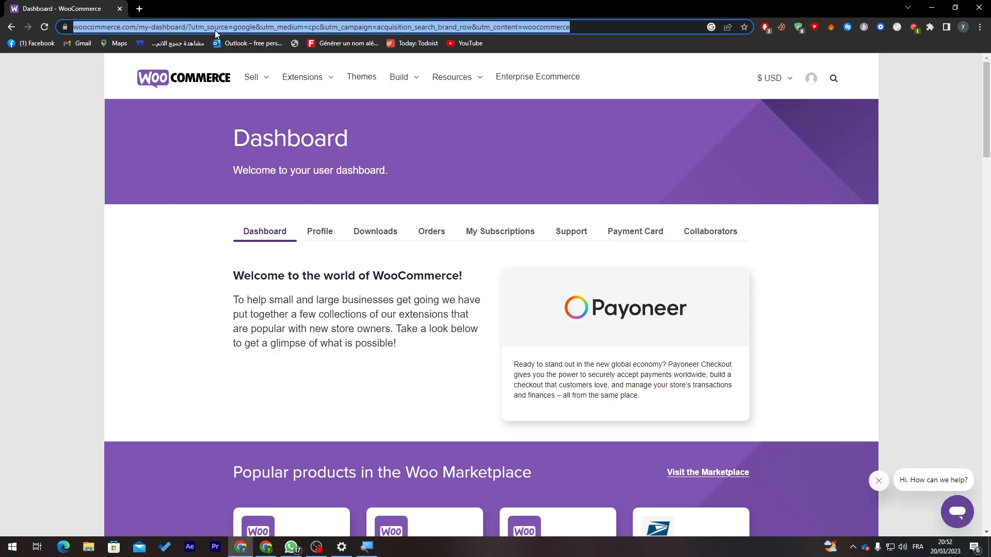
pyautogui.write('localhost')
pyautogui.press('Return')
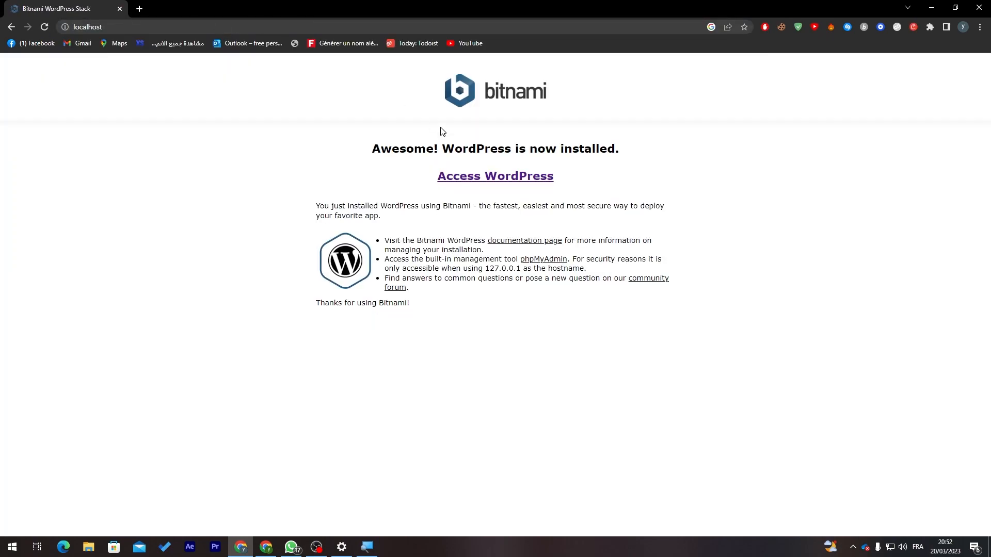
pyautogui.click(457, 190)
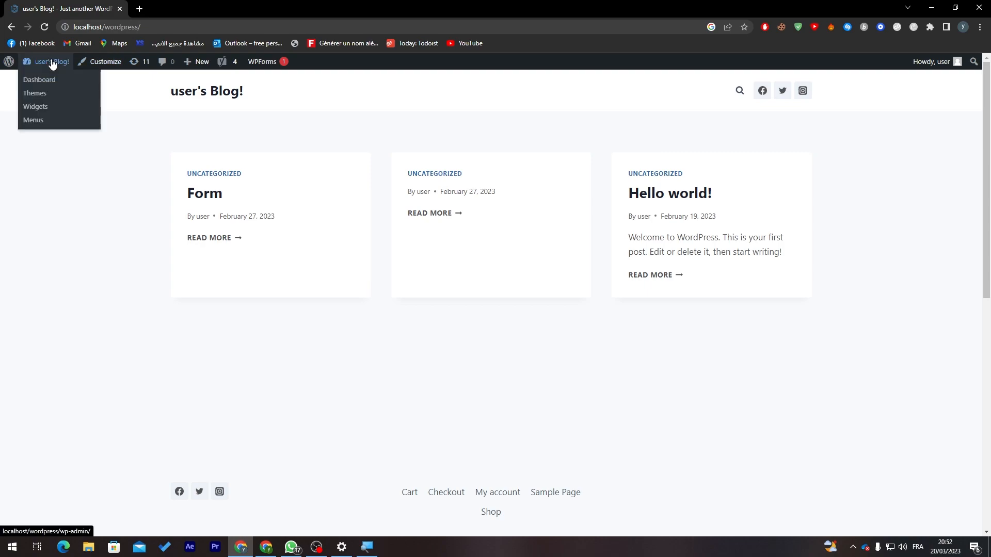
pyautogui.click(47, 80)
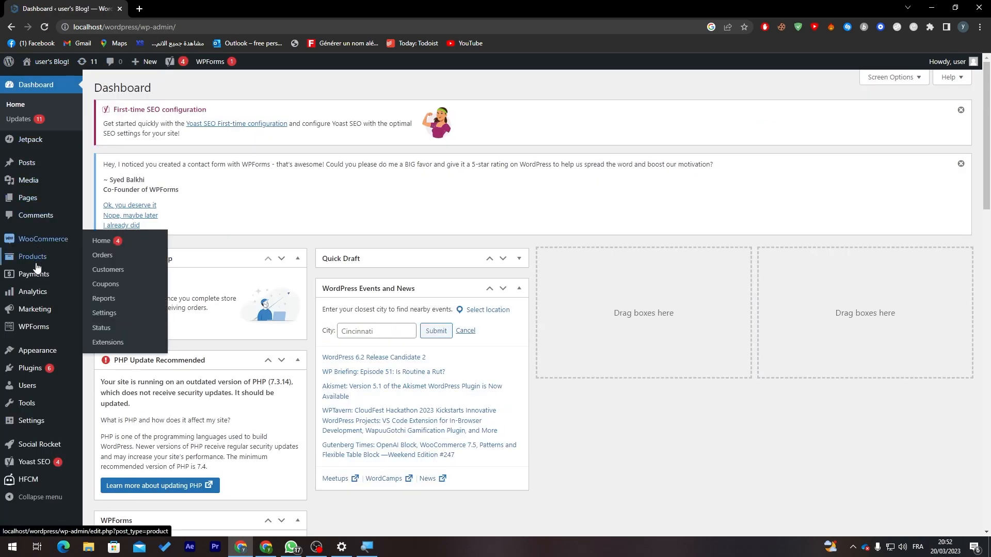
# Open the installed plugins list, filter it to active plugins and check the WooCommerce entry.
pyautogui.moveTo(33, 255)
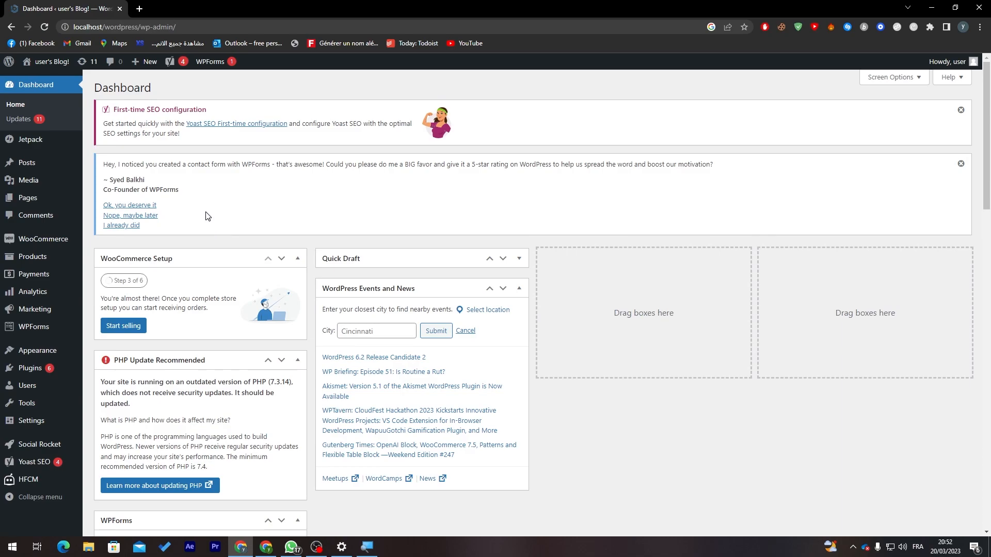
pyautogui.click(52, 372)
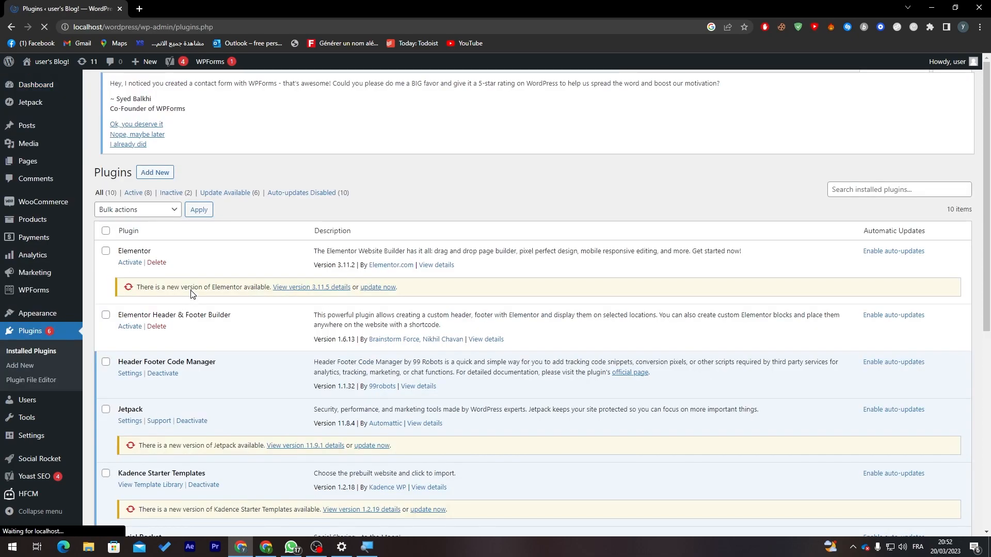
pyautogui.click(146, 202)
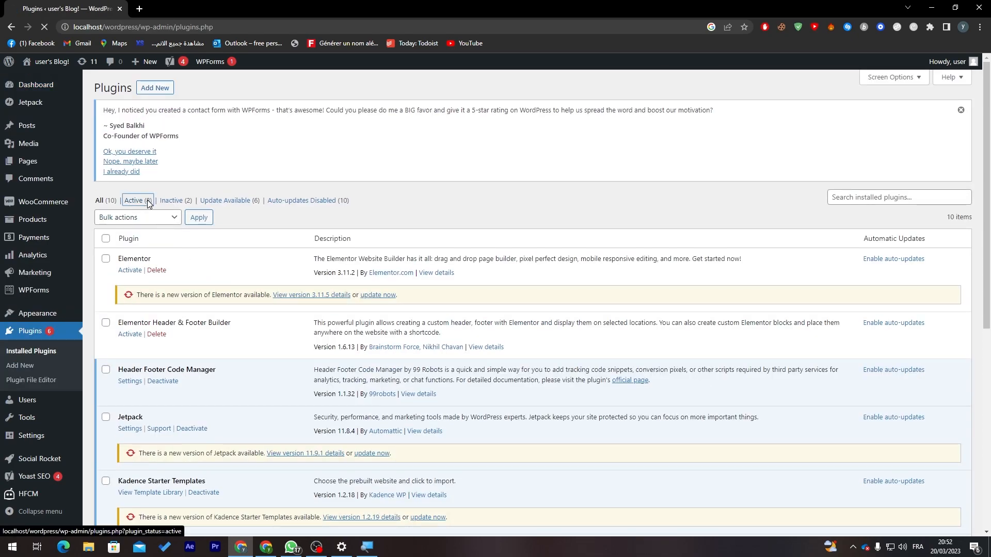
pyautogui.scroll(-5, 968, 361)
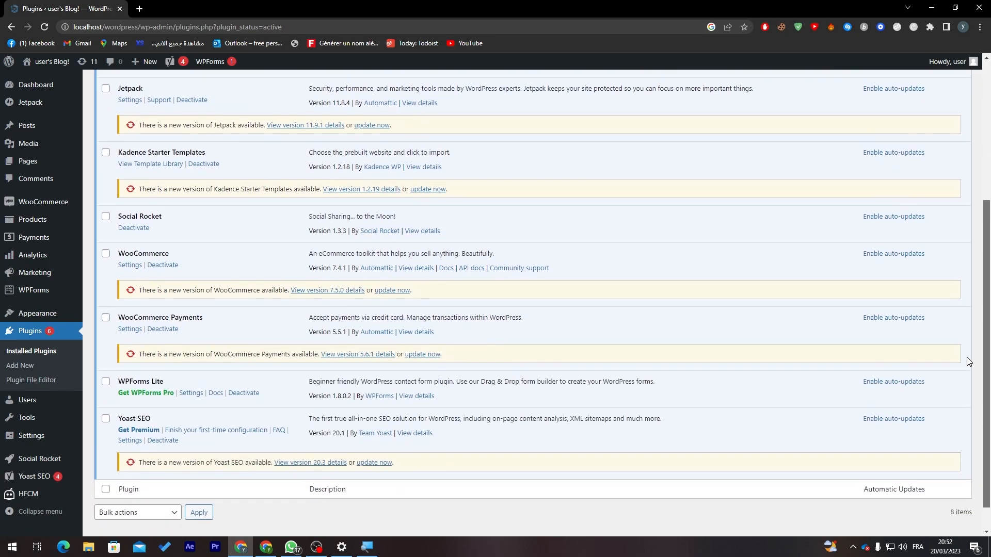
pyautogui.scroll(1, 969, 351)
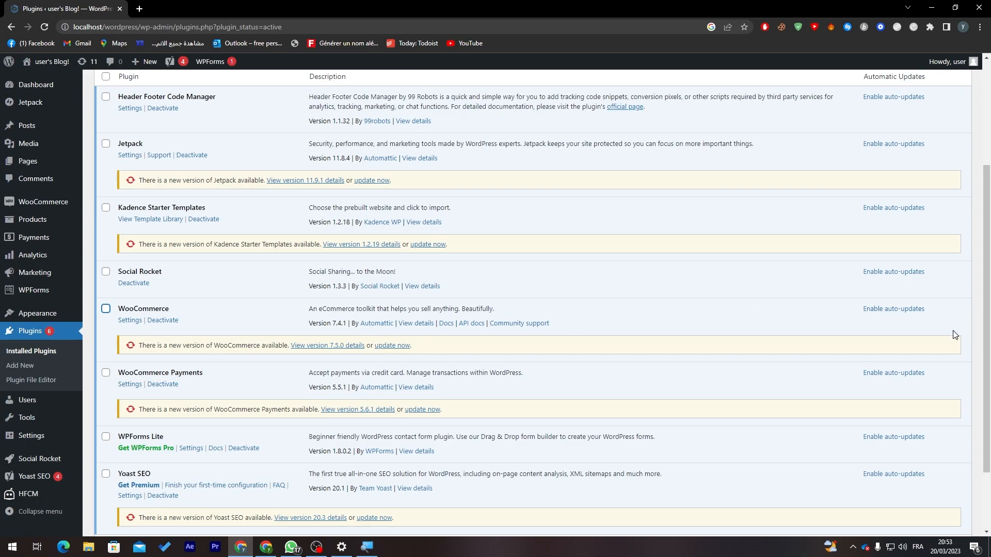
pyautogui.scroll(3, 954, 335)
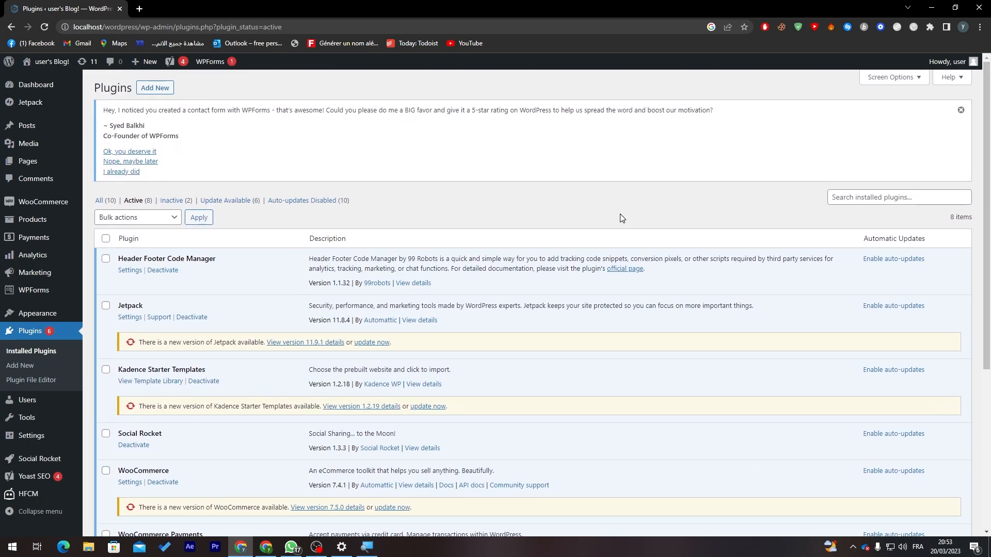
# Open the page for adding new plugins, display the .zip upload form and cancel its file selection.
pyautogui.click(23, 368)
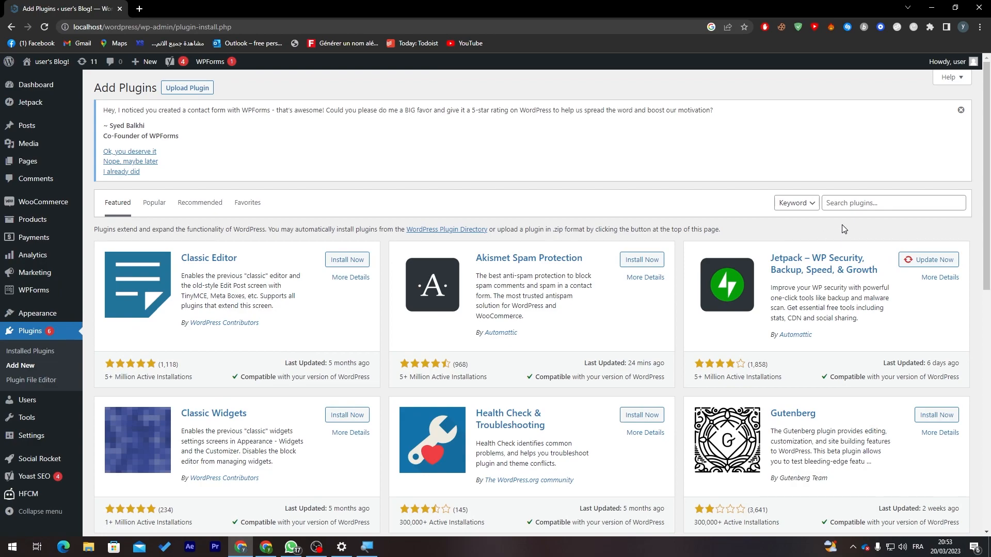
pyautogui.click(861, 204)
pyautogui.click(685, 202)
pyautogui.click(192, 89)
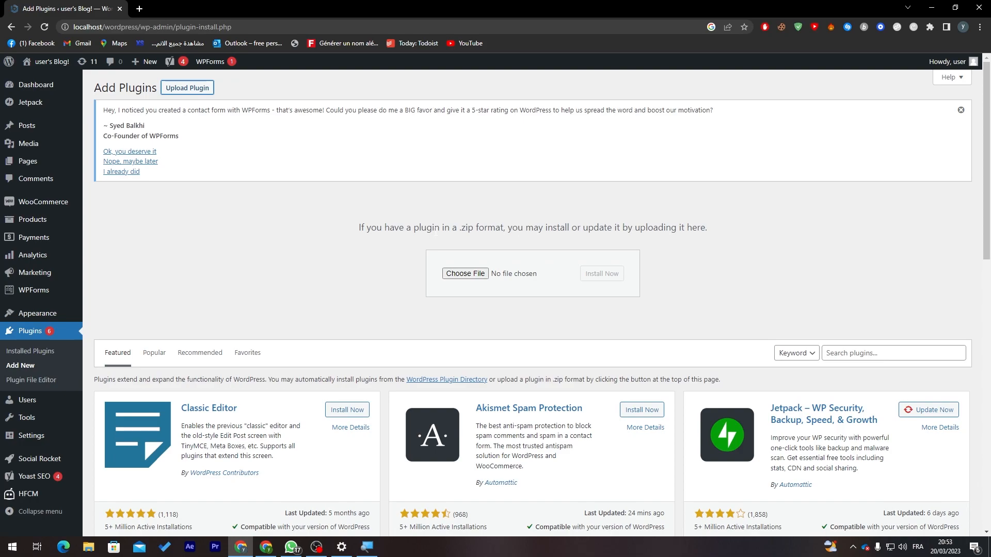
pyautogui.click(473, 271)
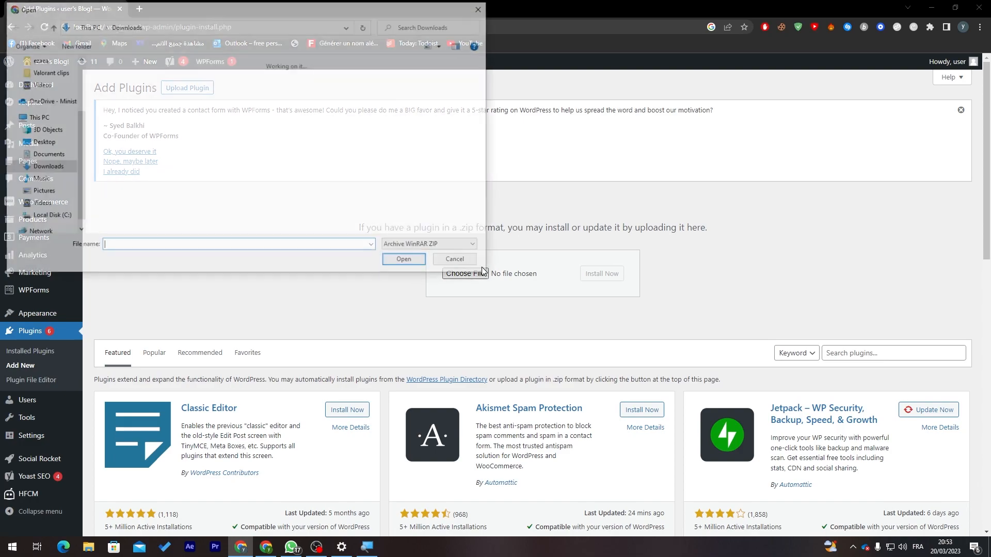
pyautogui.click(483, 7)
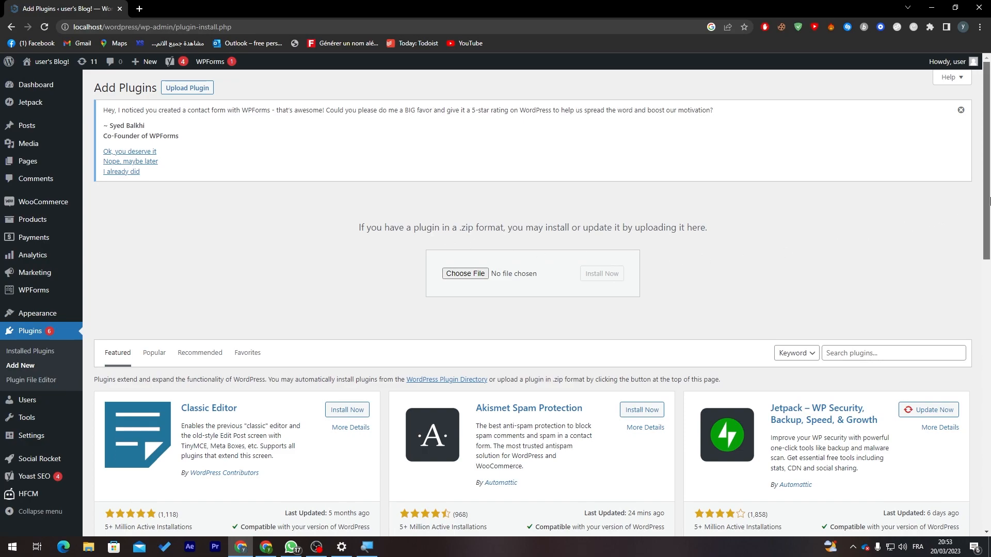
# Search the plugin catalogue for woocommerce and dismiss the WPForms rating request notice.
pyautogui.scroll(-2, 903, 256)
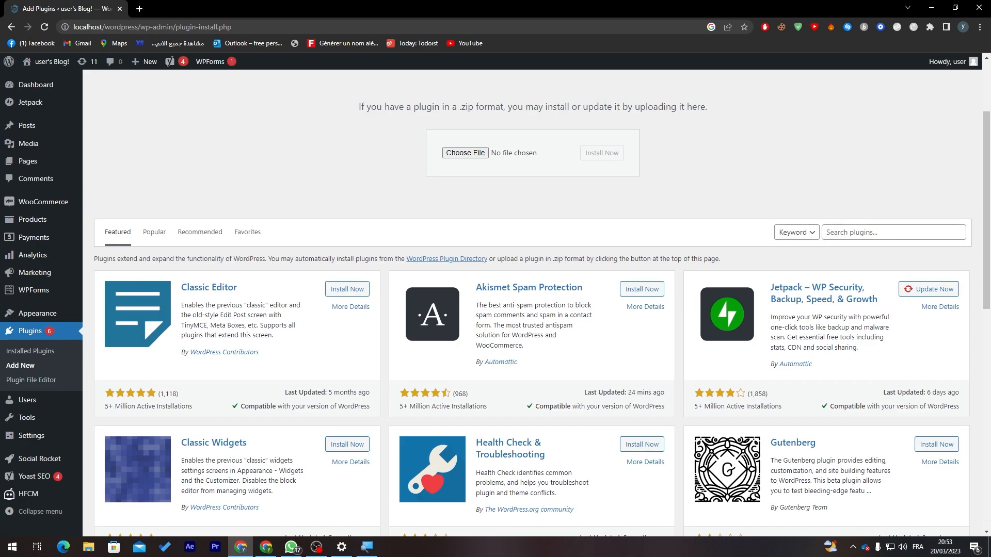
pyautogui.click(892, 232)
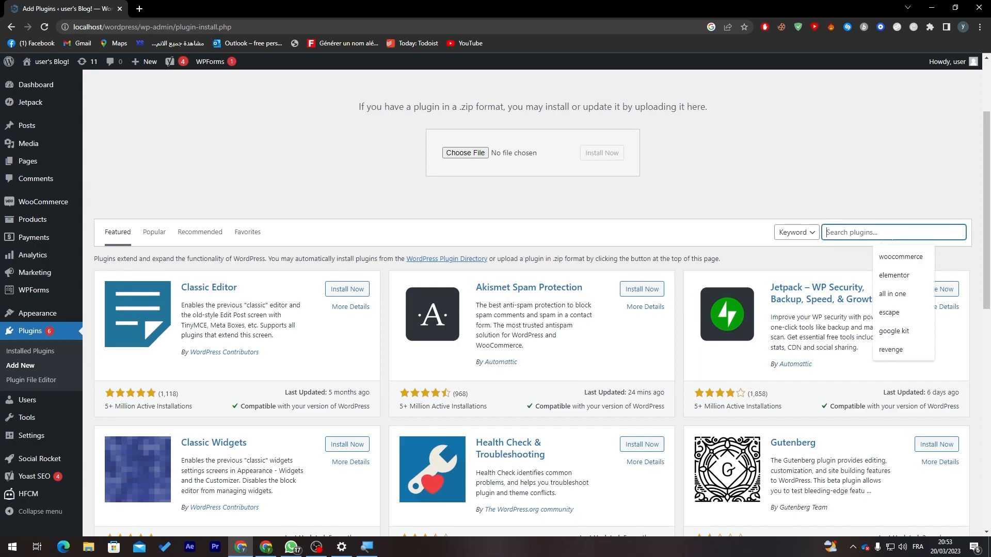
pyautogui.press('Down')
pyautogui.press('Return')
pyautogui.click(887, 235)
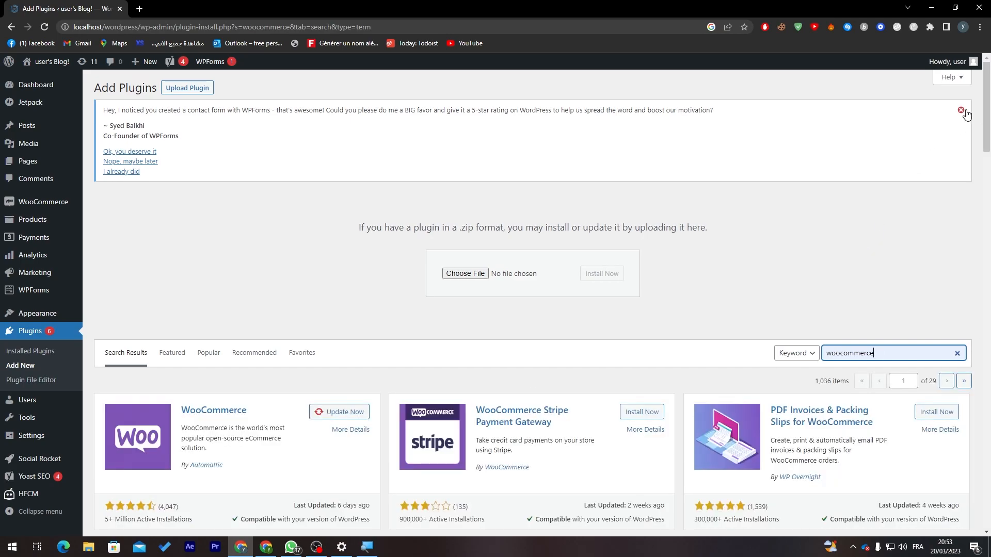
pyautogui.click(970, 111)
# Examine the WooCommerce plugin entry and the related extensions in the search results.
pyautogui.moveTo(987, 107); pyautogui.dragTo(988, 136)
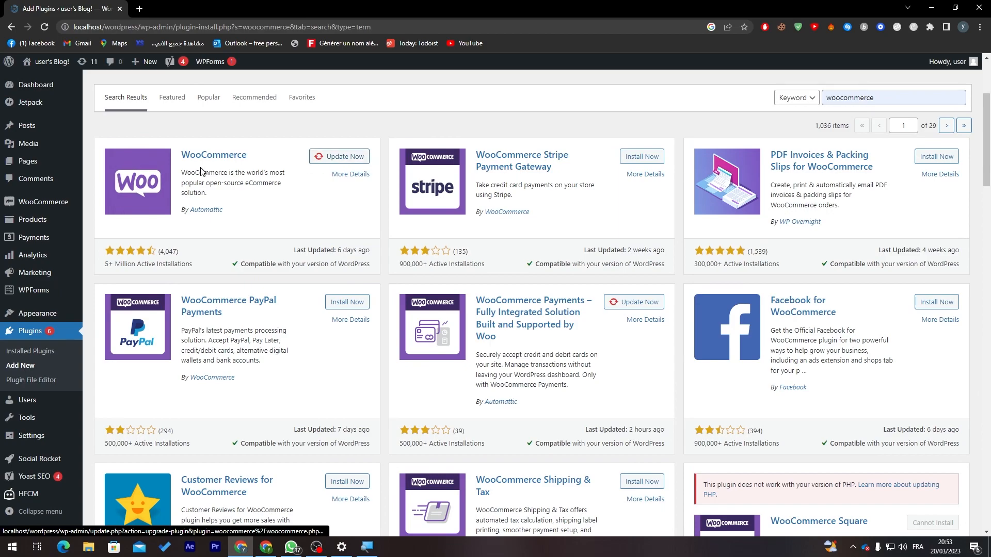
pyautogui.moveTo(177, 155); pyautogui.dragTo(262, 155)
pyautogui.click(272, 154)
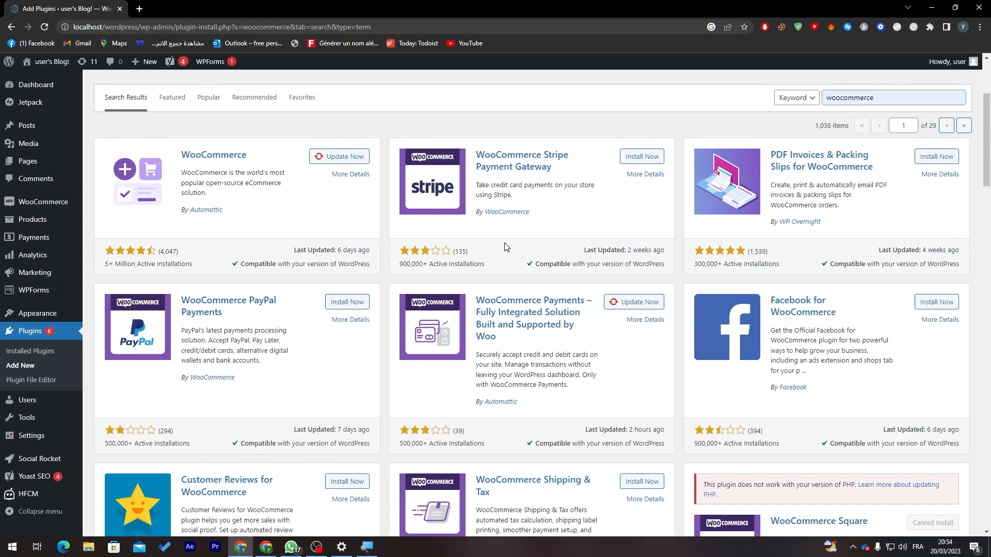
pyautogui.moveTo(987, 135); pyautogui.dragTo(974, 242)
pyautogui.scroll(10, 974, 242)
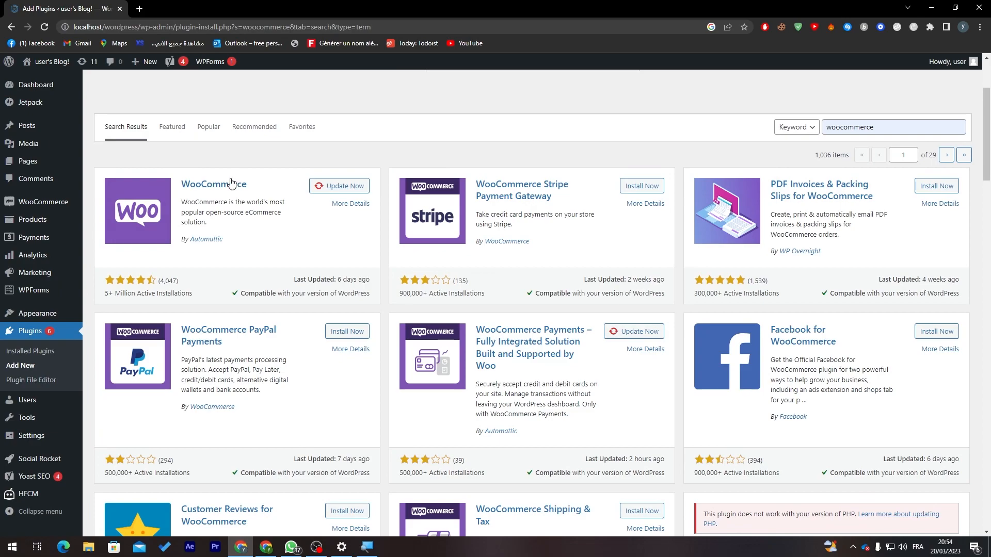
pyautogui.moveTo(989, 169); pyautogui.dragTo(989, 173)
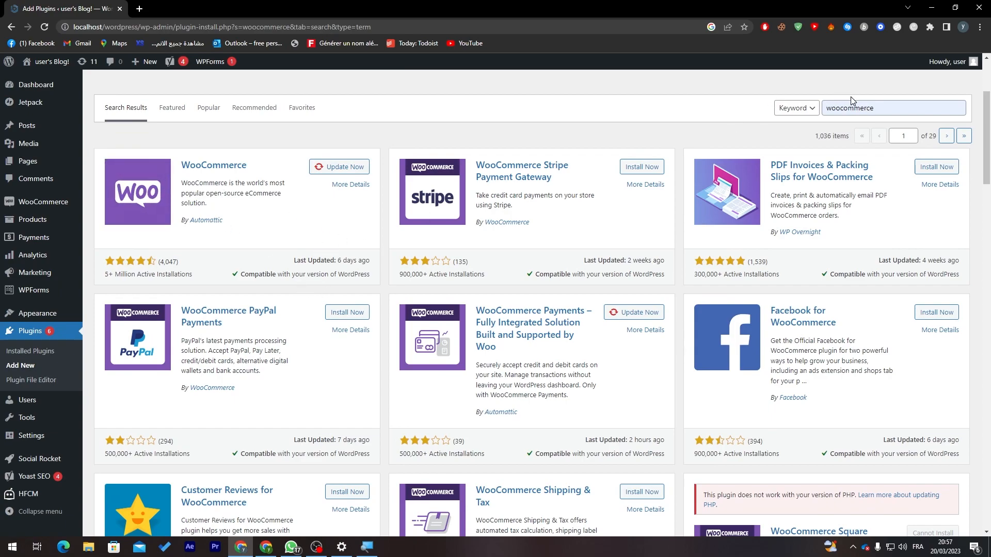
pyautogui.doubleClick(865, 107)
pyautogui.click(687, 133)
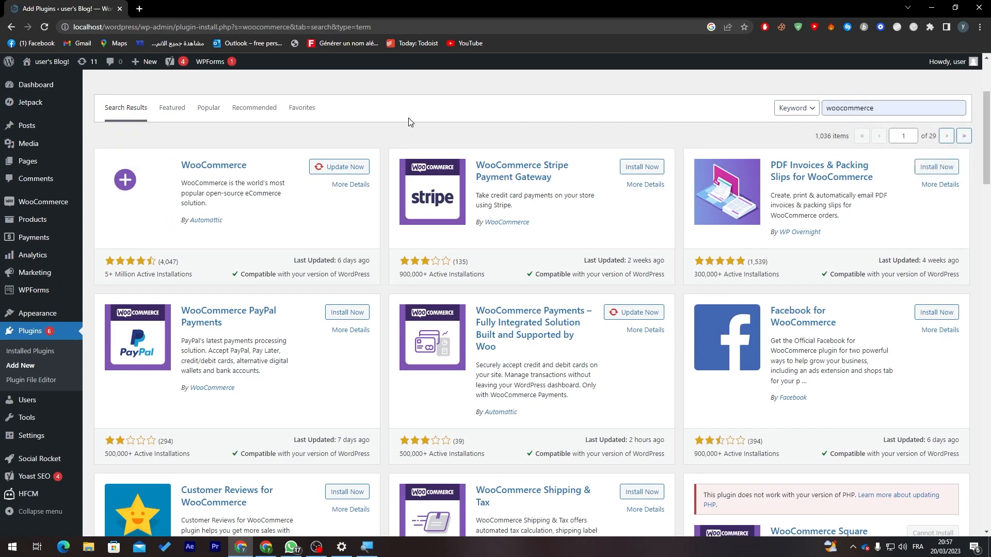
# Look over the site's pages, open the Iphone X product from the product list and view its storefront page.
pyautogui.moveTo(34, 170)
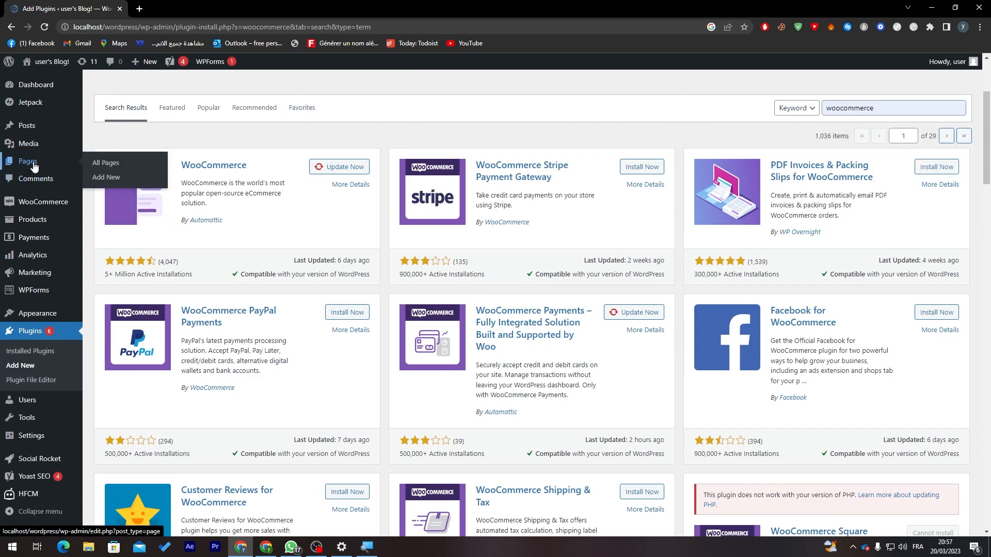
pyautogui.click(105, 162)
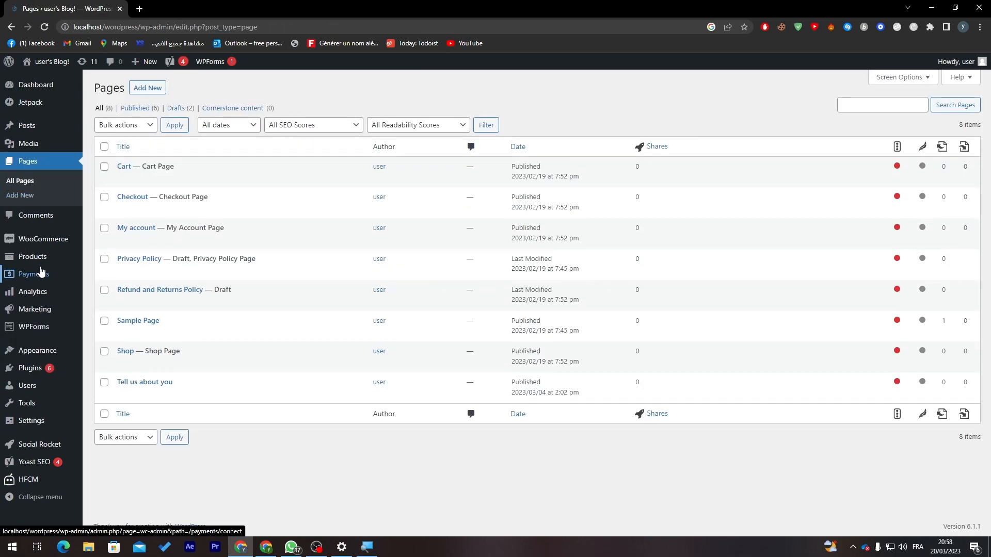
pyautogui.click(38, 264)
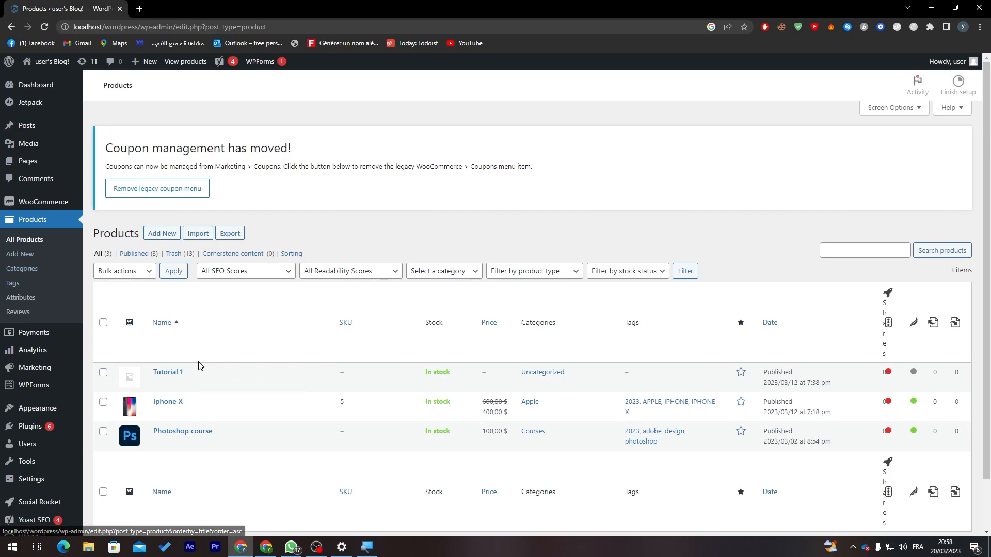
pyautogui.click(172, 402)
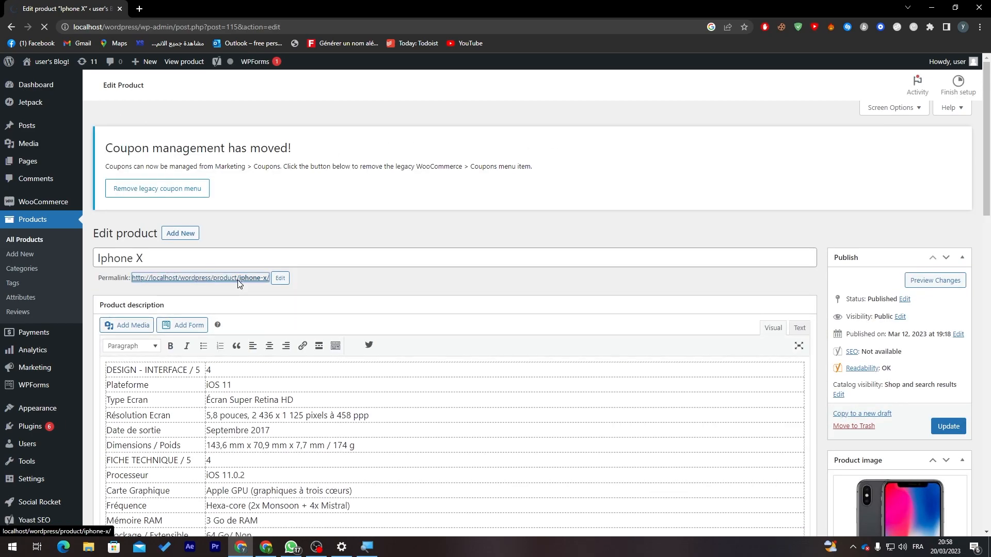
pyautogui.click(239, 282)
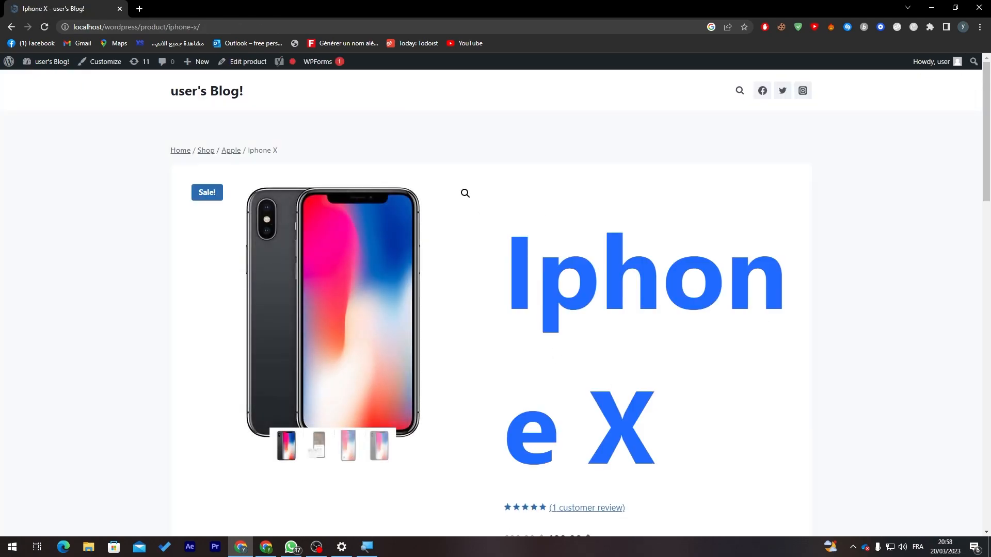
# Examine the Iphone X product page, focusing on its star rating and customer review link.
pyautogui.scroll(-5, 983, 199)
pyautogui.scroll(1, 920, 206)
pyautogui.moveTo(666, 305); pyautogui.dragTo(510, 304)
pyautogui.click(520, 312)
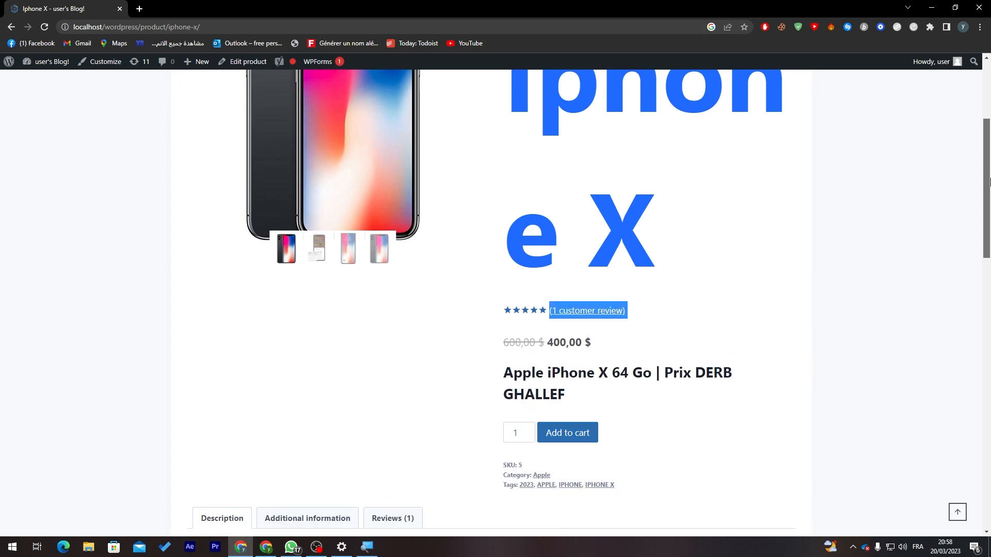
pyautogui.scroll(2, 981, 149)
pyautogui.scroll(-5, 979, 177)
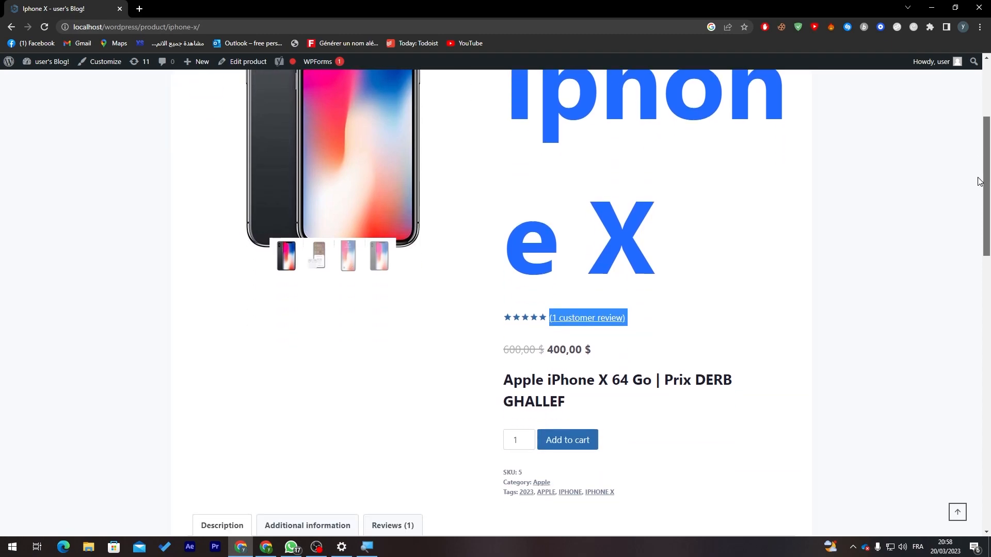
pyautogui.scroll(-12, 965, 347)
pyautogui.scroll(12, 983, 339)
pyautogui.moveTo(986, 231); pyautogui.dragTo(989, 159)
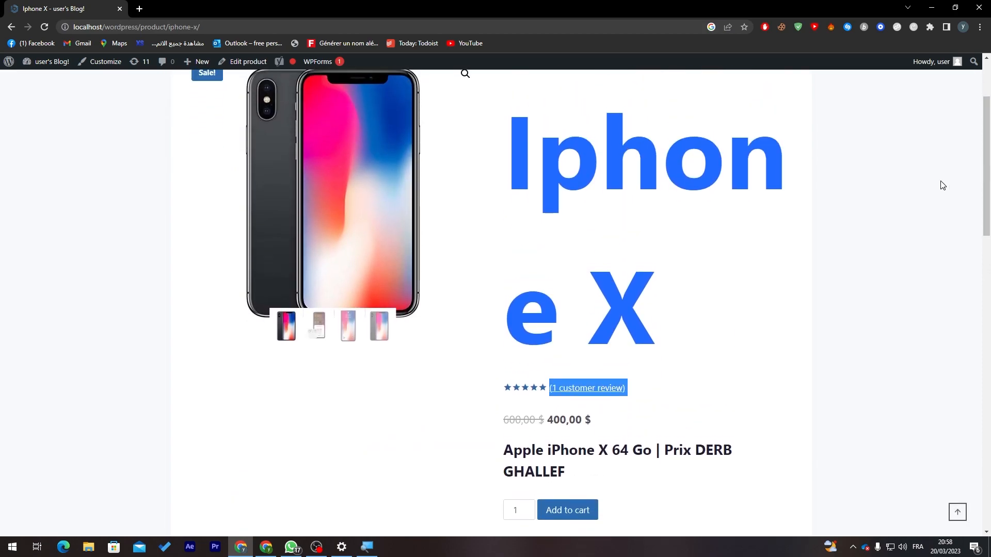
pyautogui.click(676, 394)
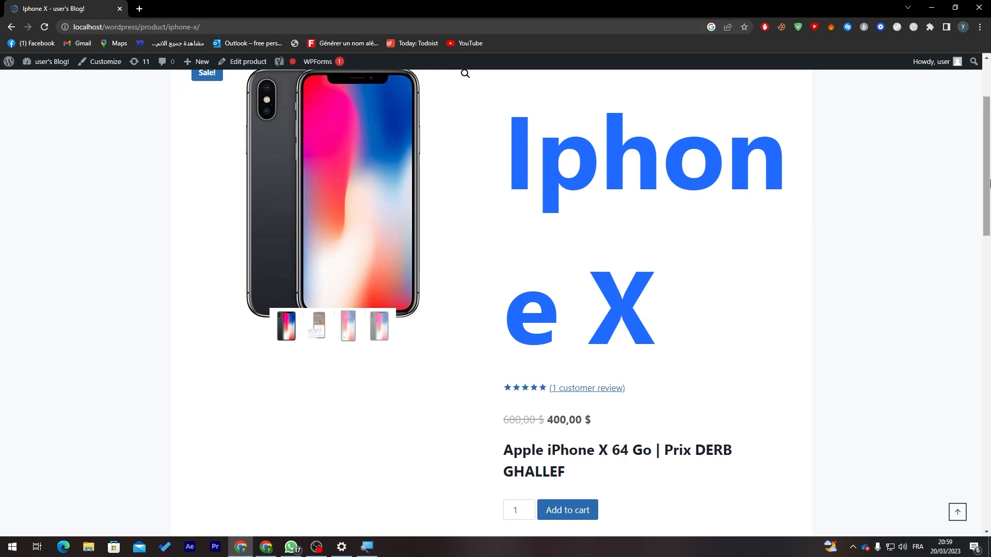
pyautogui.scroll(1, 821, 283)
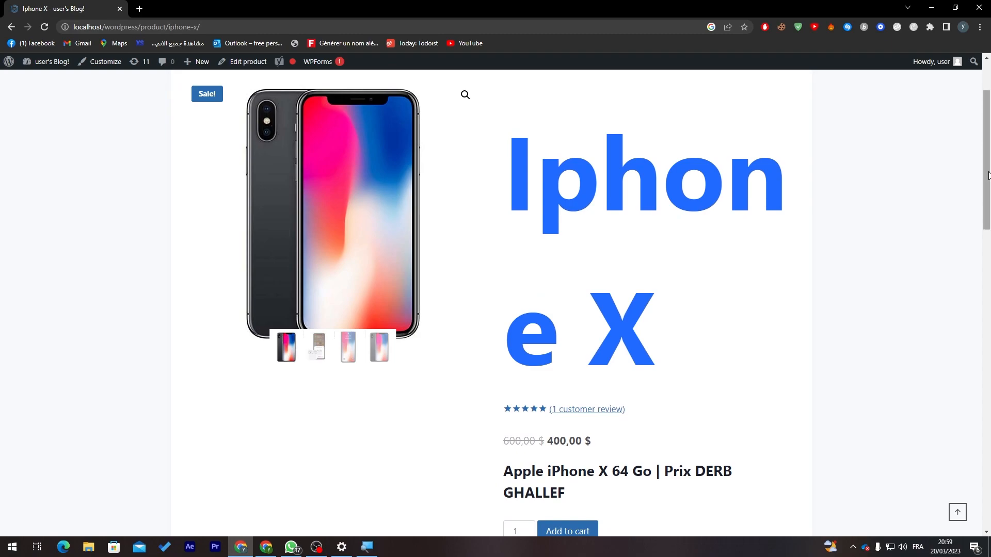
pyautogui.moveTo(640, 414); pyautogui.dragTo(510, 411)
pyautogui.click(514, 409)
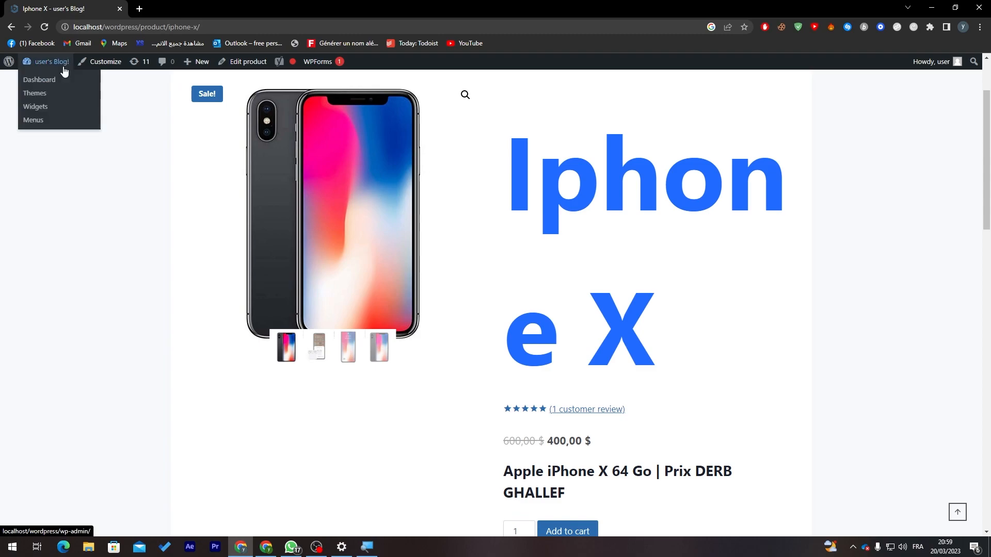
# Search the plugin catalogue for review, and install and activate the Customer Reviews for WooCommerce plugin.
pyautogui.click(54, 81)
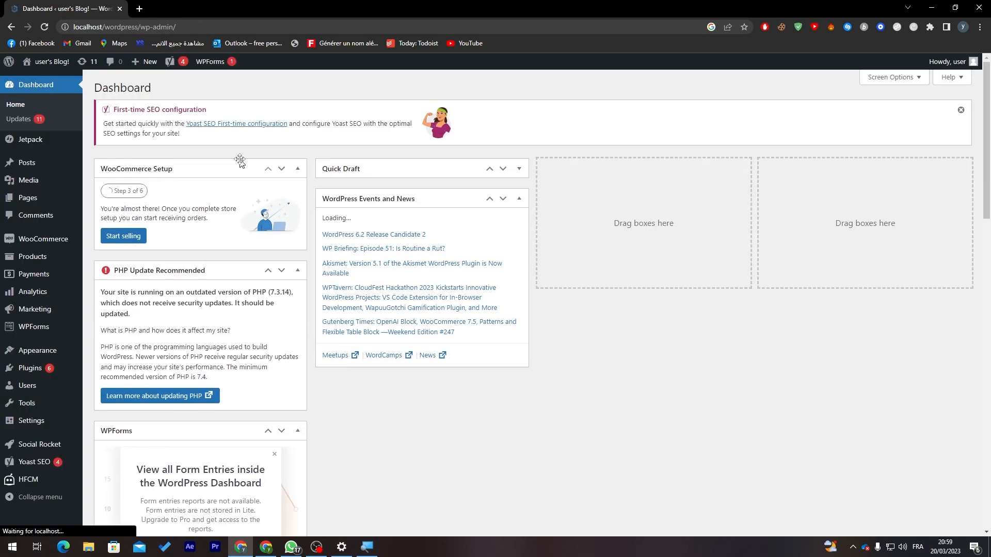
pyautogui.moveTo(77, 372)
pyautogui.click(105, 386)
pyautogui.click(852, 117)
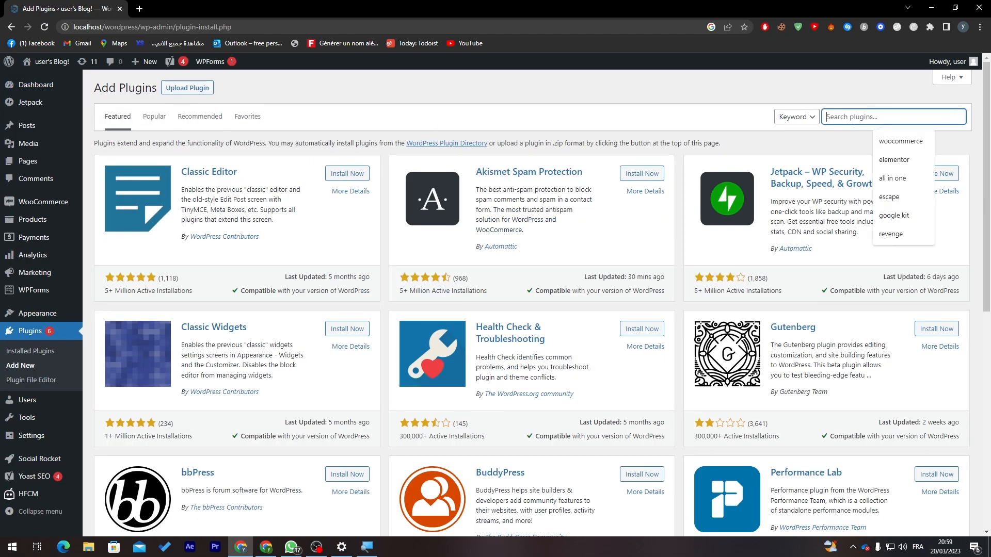
pyautogui.write('review')
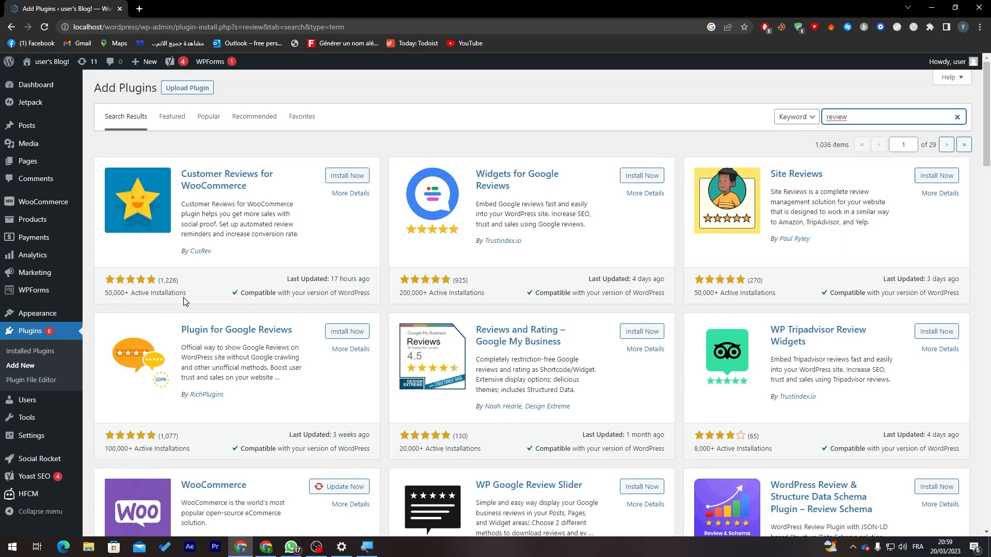
pyautogui.click(345, 177)
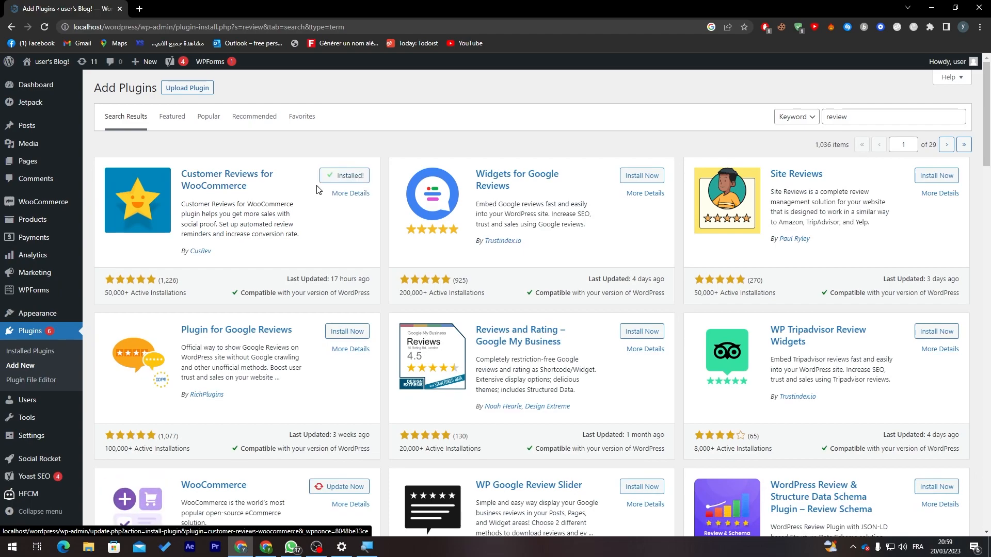
pyautogui.click(335, 182)
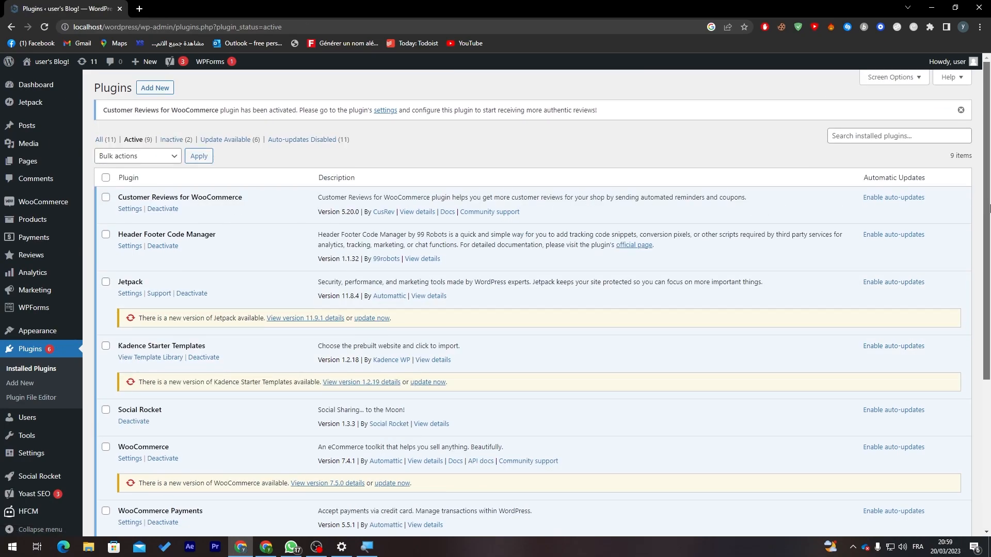
# Open the Customer Reviews for WooCommerce settings, review the reminder options and set Verified Reviews to Independently verified.
pyautogui.moveTo(989, 207); pyautogui.dragTo(990, 251)
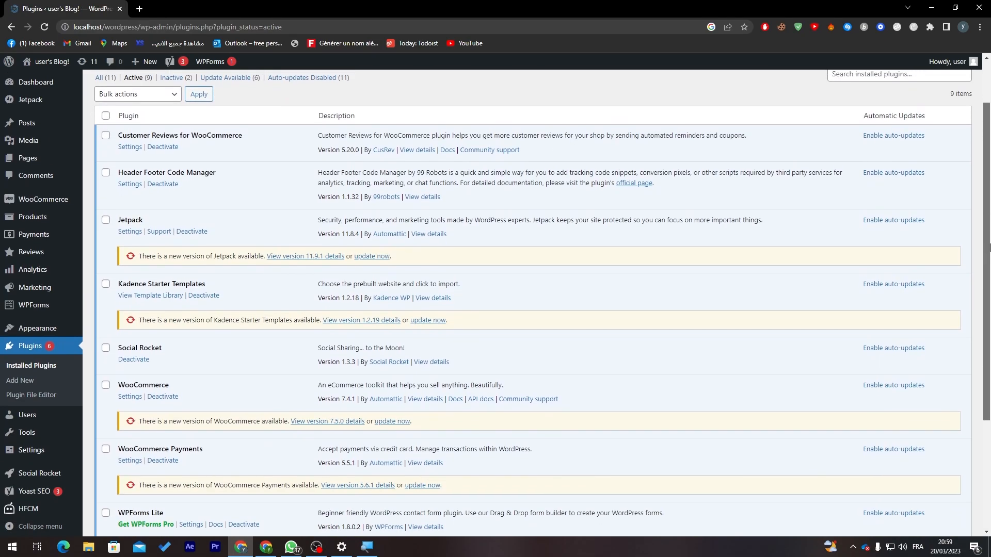
pyautogui.scroll(1, 990, 251)
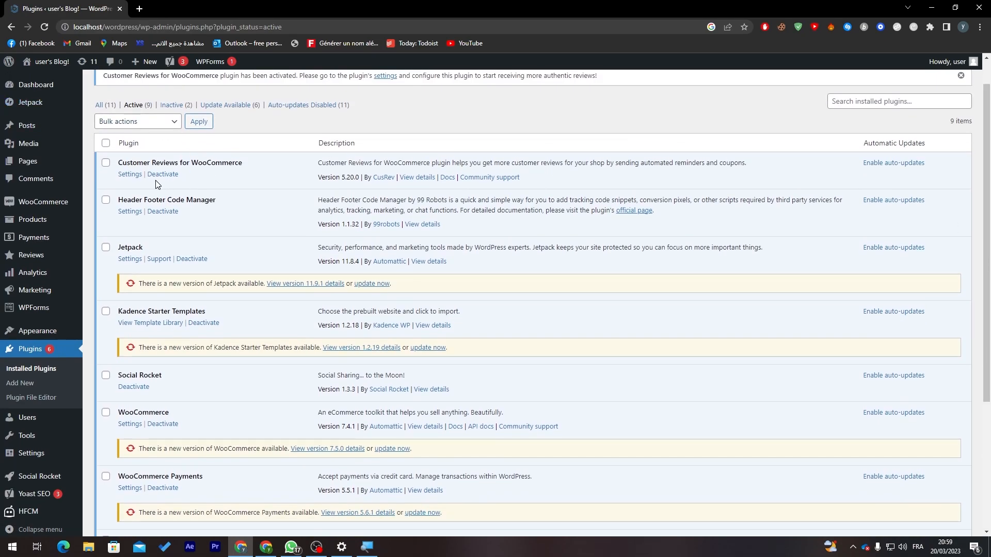
pyautogui.click(130, 174)
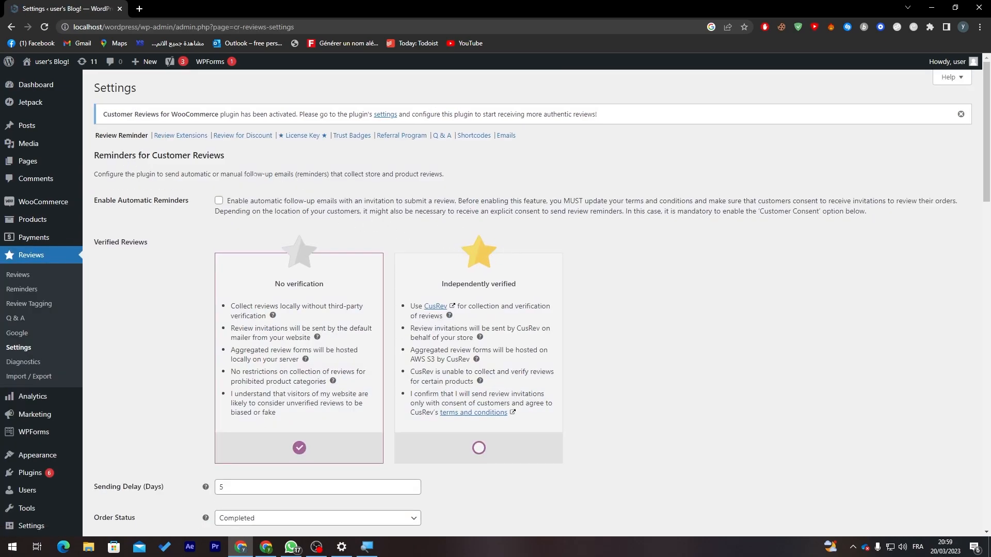
pyautogui.scroll(-13, 955, 258)
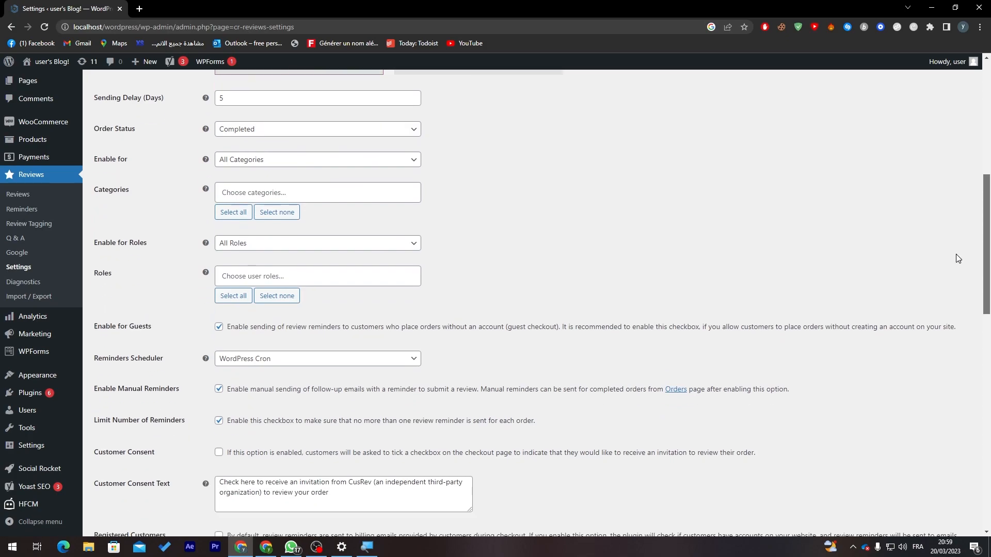
pyautogui.scroll(-10, 961, 322)
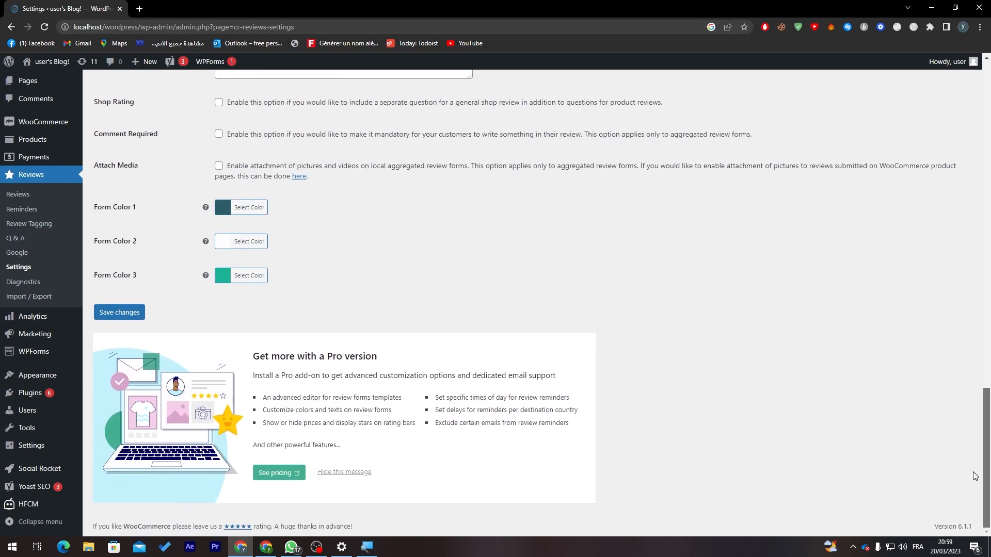
pyautogui.scroll(9, 976, 476)
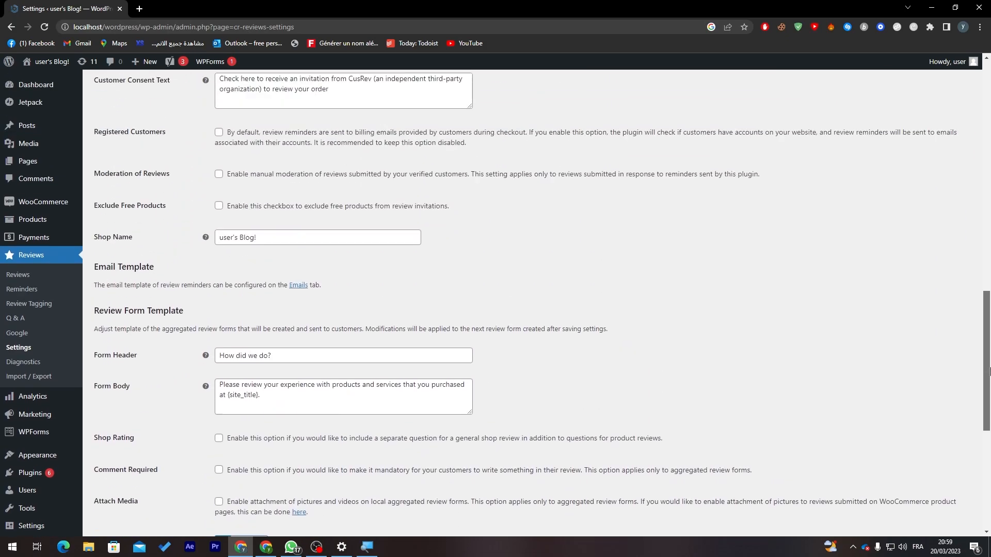
pyautogui.moveTo(983, 340); pyautogui.dragTo(954, 164)
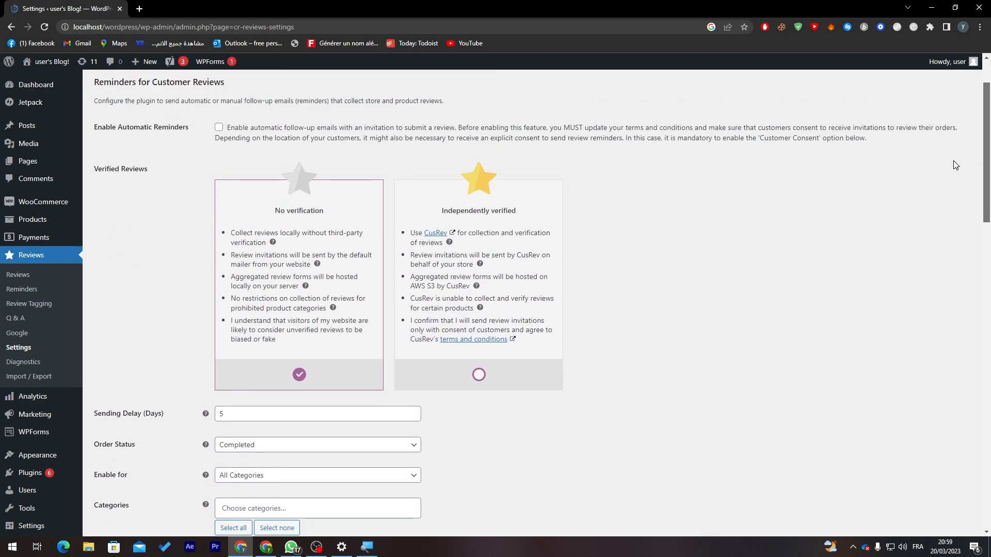
pyautogui.click(478, 375)
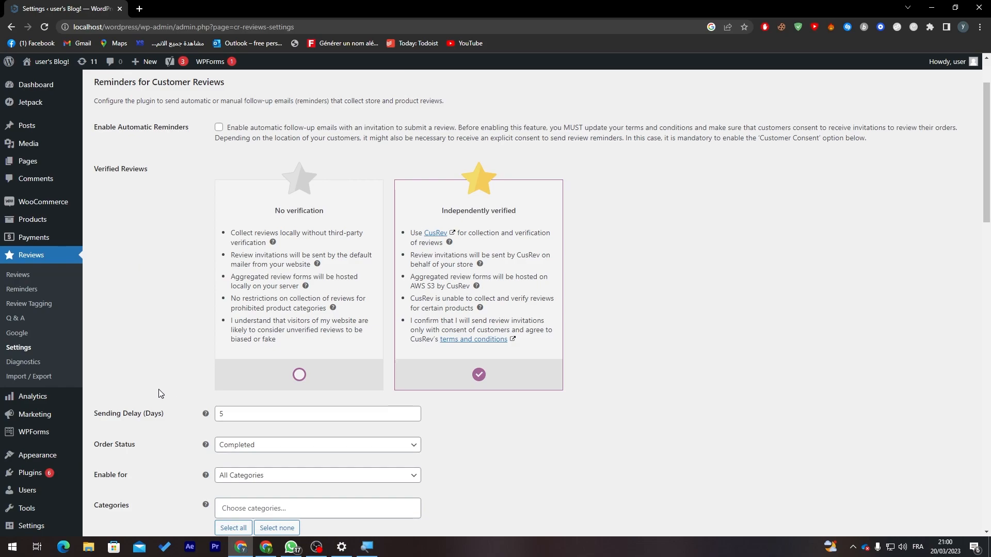
# Search the catalogue of new plugins for elementor.
pyautogui.moveTo(42, 478)
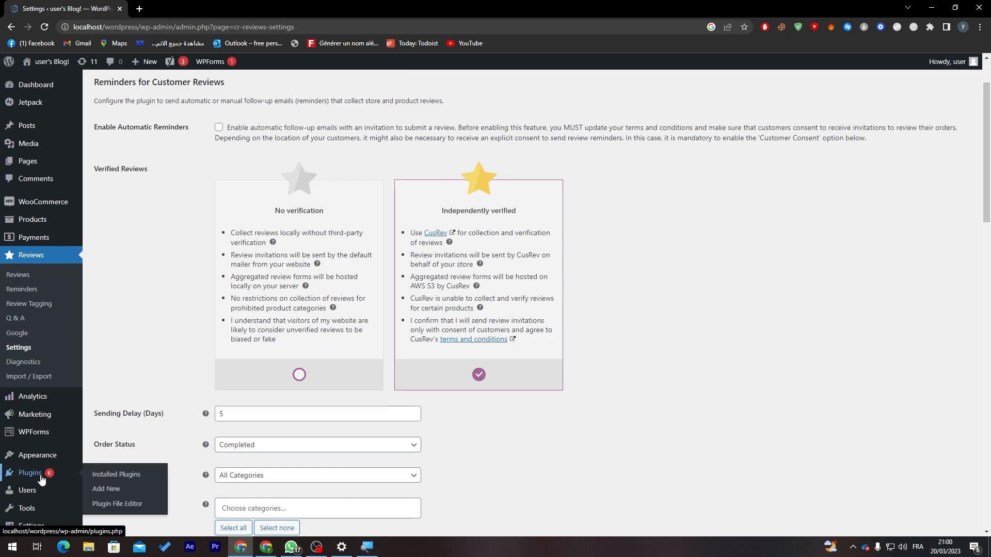
pyautogui.click(103, 488)
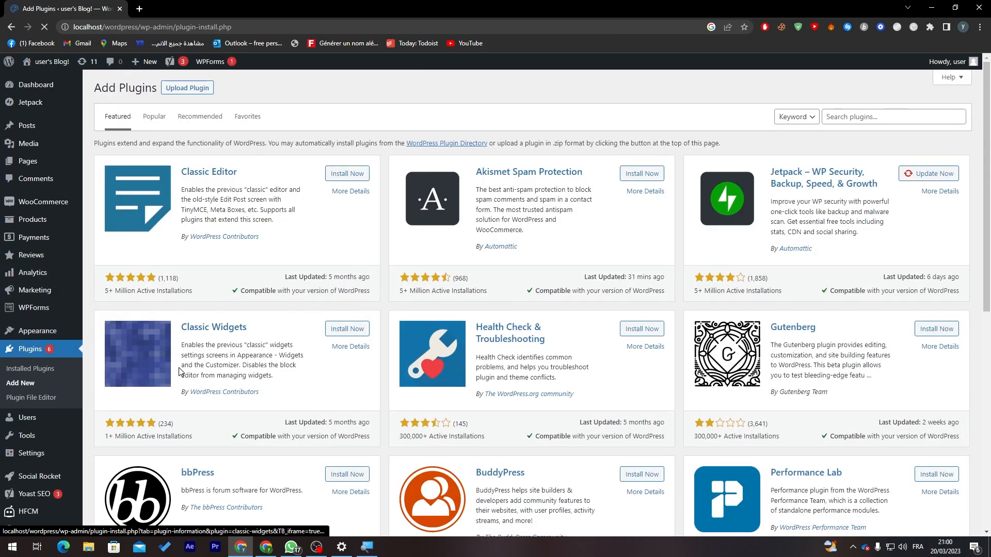
pyautogui.click(880, 117)
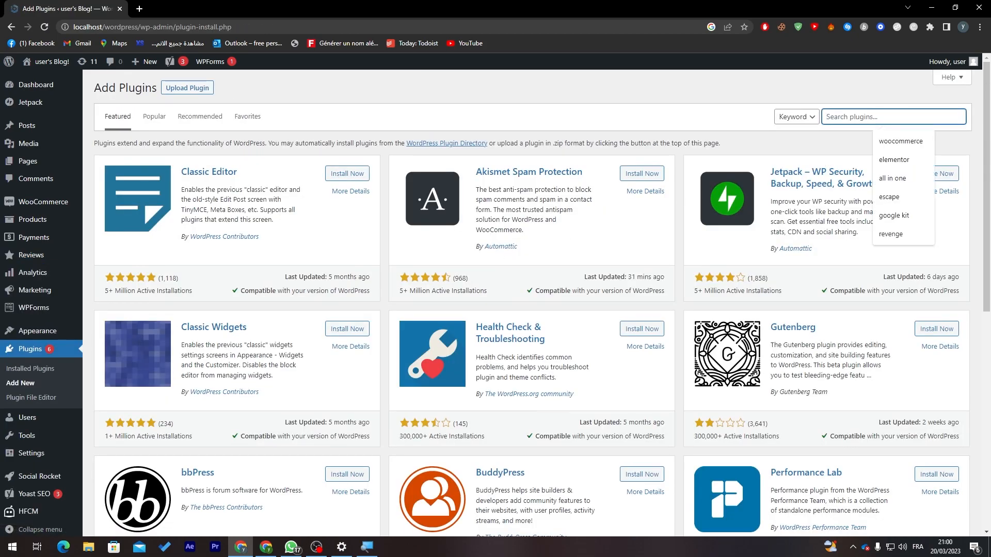
pyautogui.write('elementor')
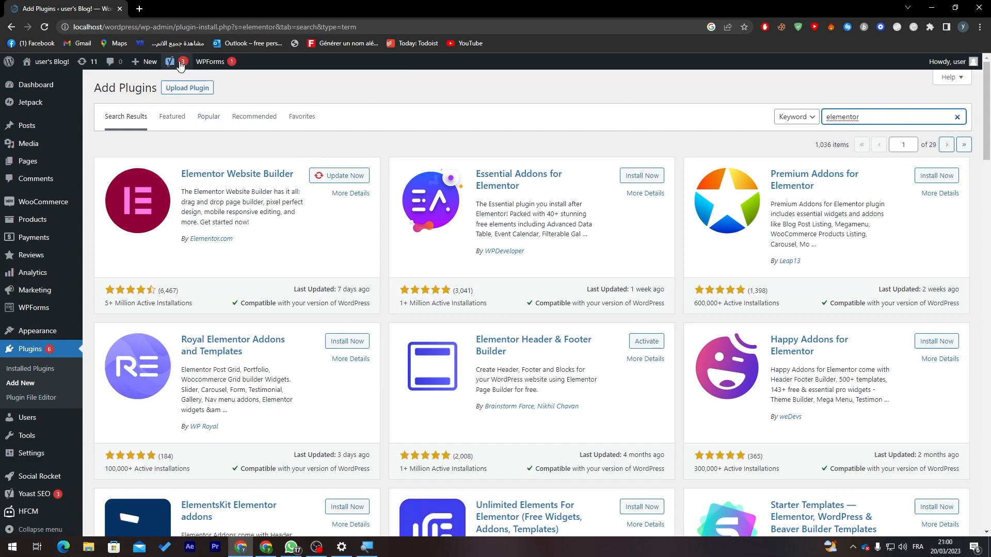
# Open the Yoast SEO general page and look over its problems, notifications and premium offer.
pyautogui.click(31, 498)
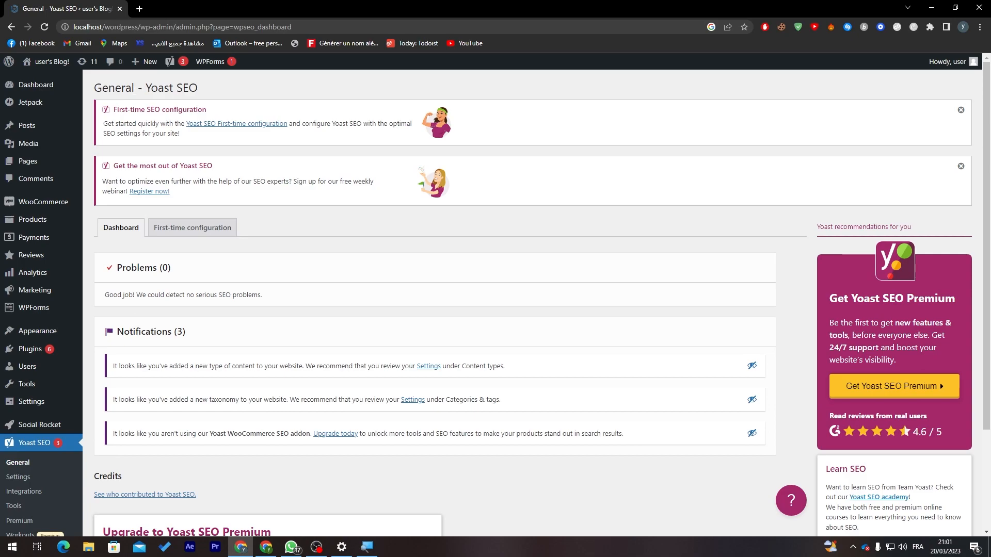
pyautogui.moveTo(986, 140); pyautogui.dragTo(977, 261)
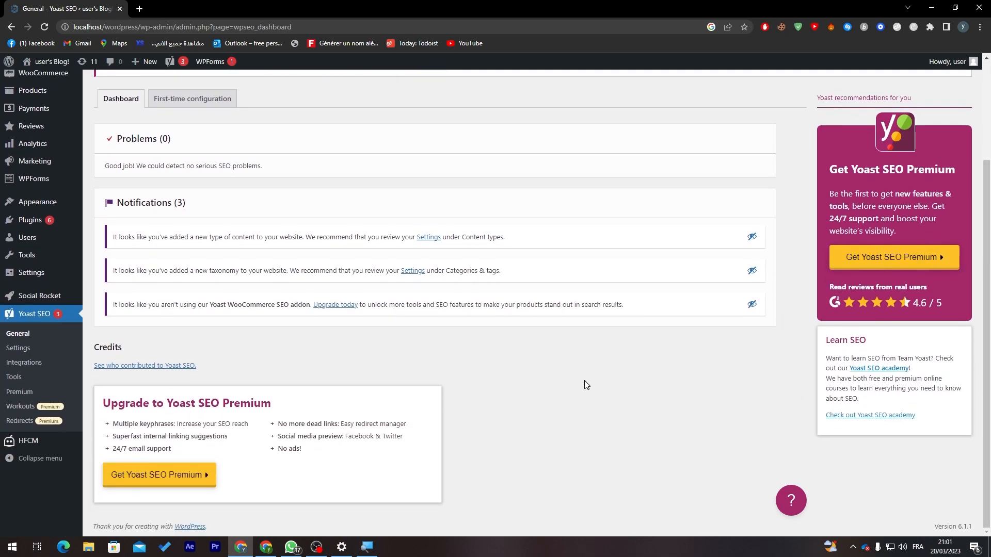
pyautogui.scroll(2, 454, 300)
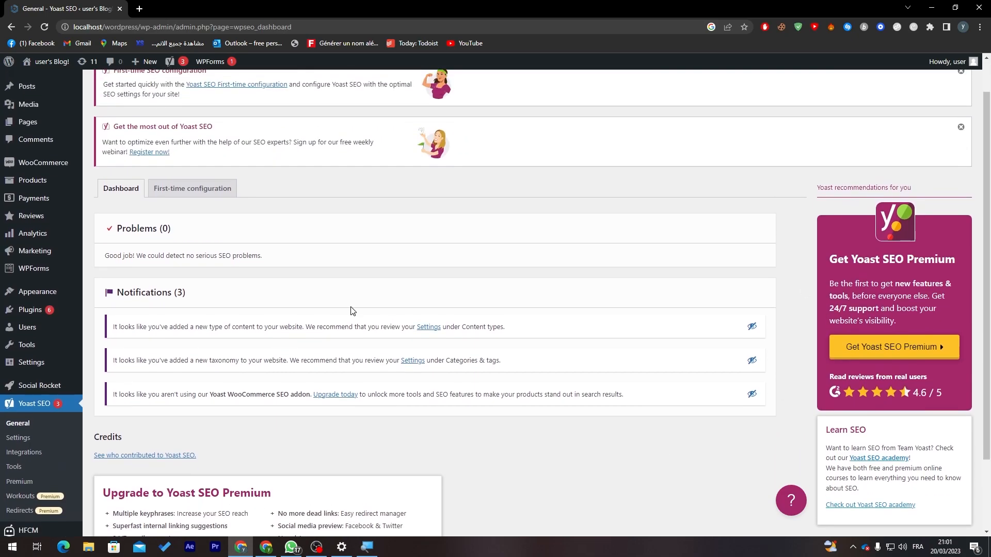
# Search the plugin catalogue for all in one and view the details of All-in-One WP Migration.
pyautogui.moveTo(39, 312)
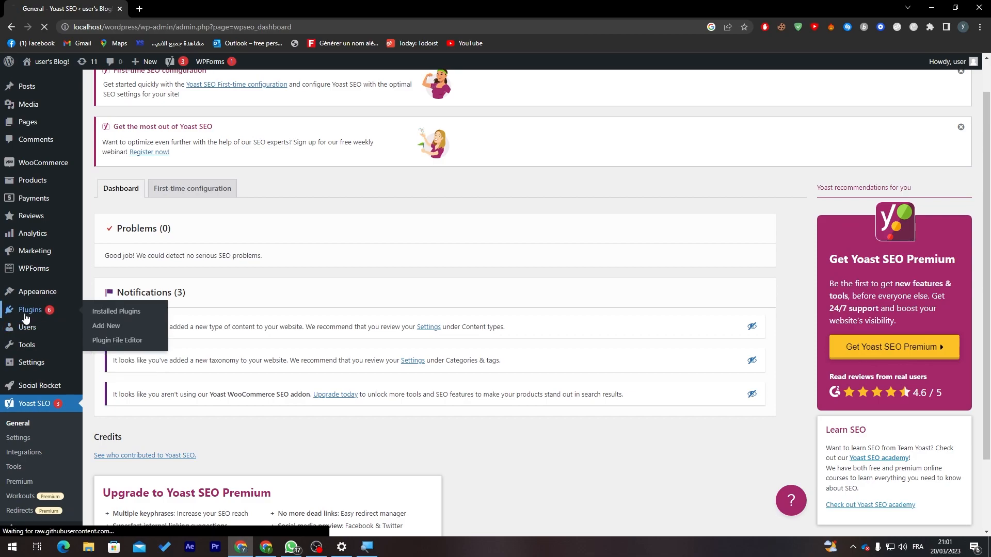
pyautogui.click(30, 310)
pyautogui.click(21, 383)
pyautogui.click(903, 116)
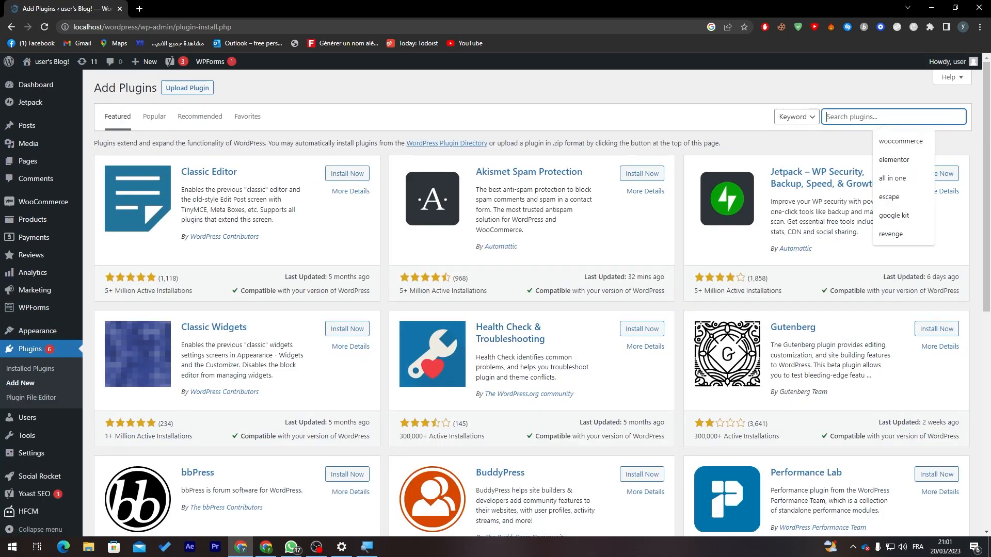
pyautogui.write('all io')
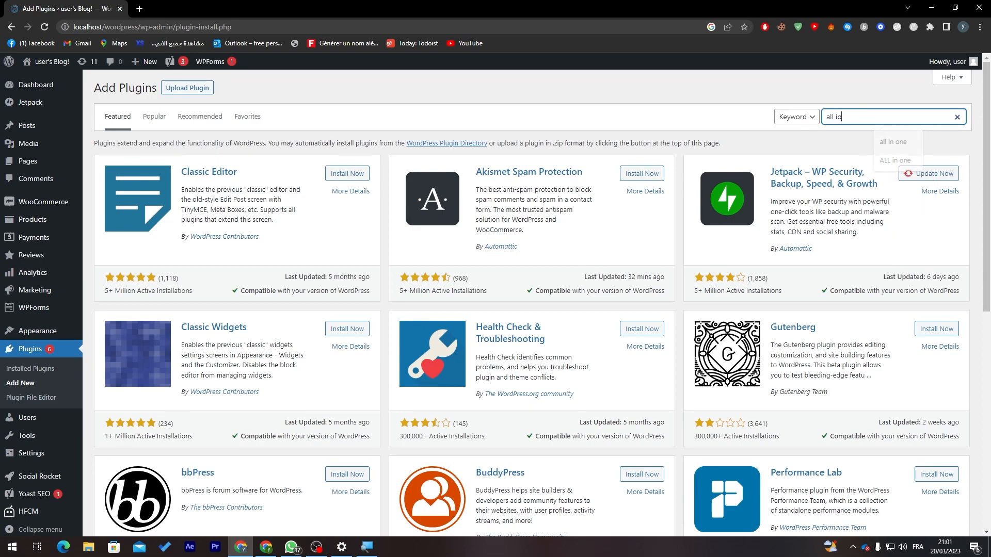
pyautogui.press('BackSpace')
pyautogui.write('n one')
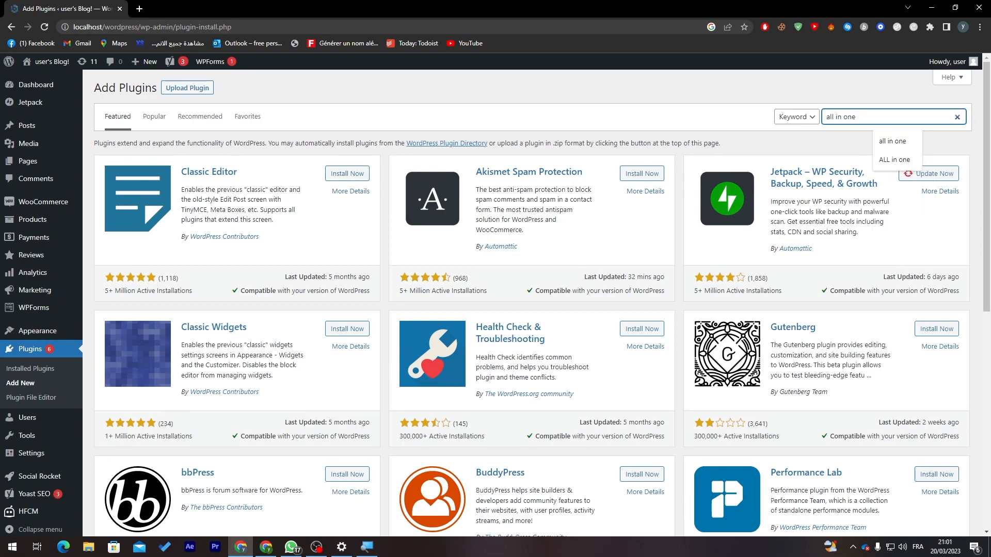
pyautogui.press('Return')
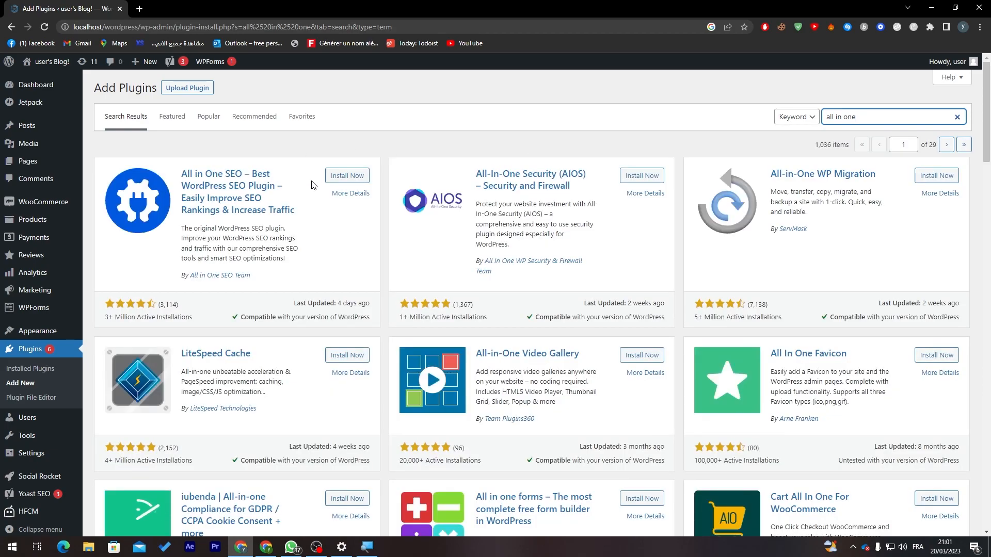
pyautogui.click(790, 175)
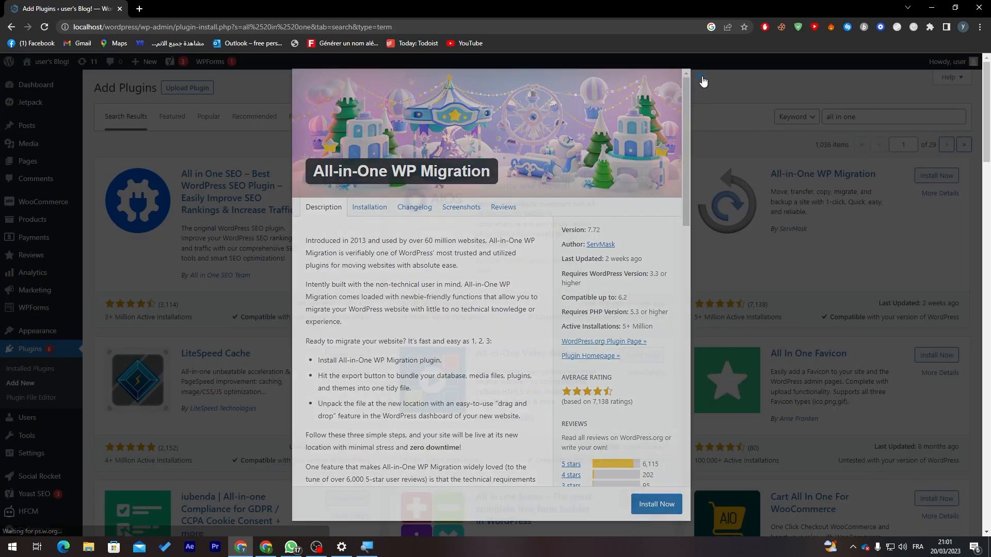
pyautogui.click(703, 83)
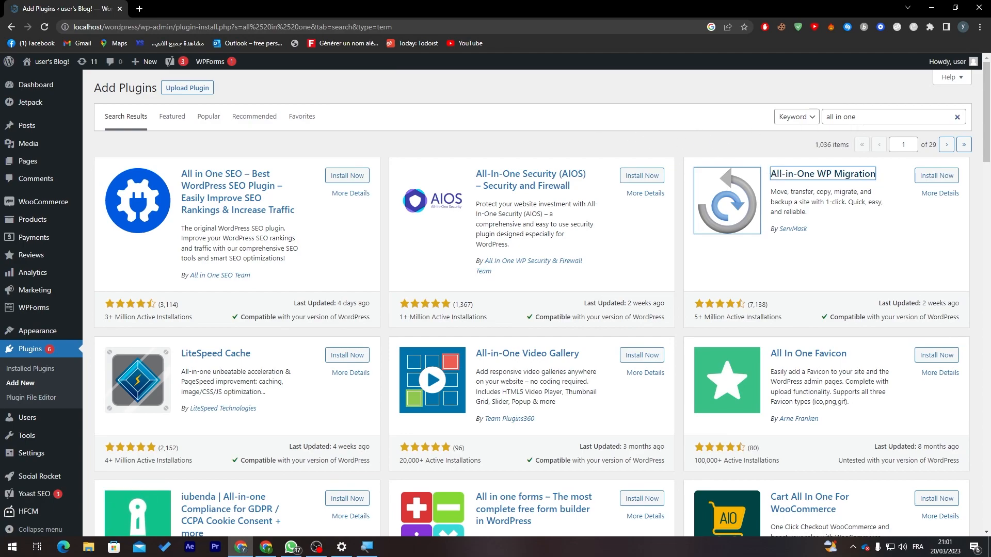
# Search the plugin catalogue for wp form, and return to the site's admin dashboard.
pyautogui.click(865, 117)
pyautogui.hotkey('ctrl', 'a')
pyautogui.write('wp fo')
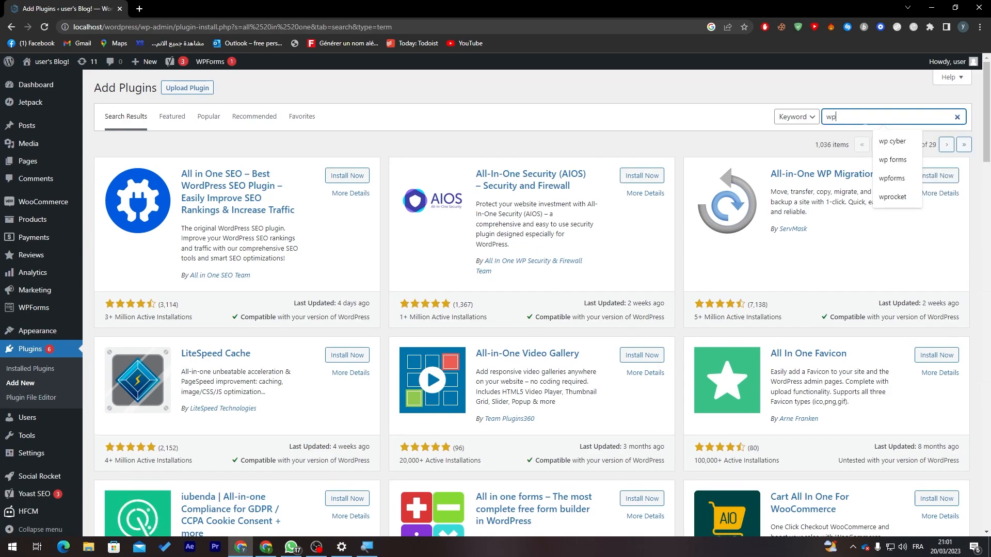
pyautogui.write('rm')
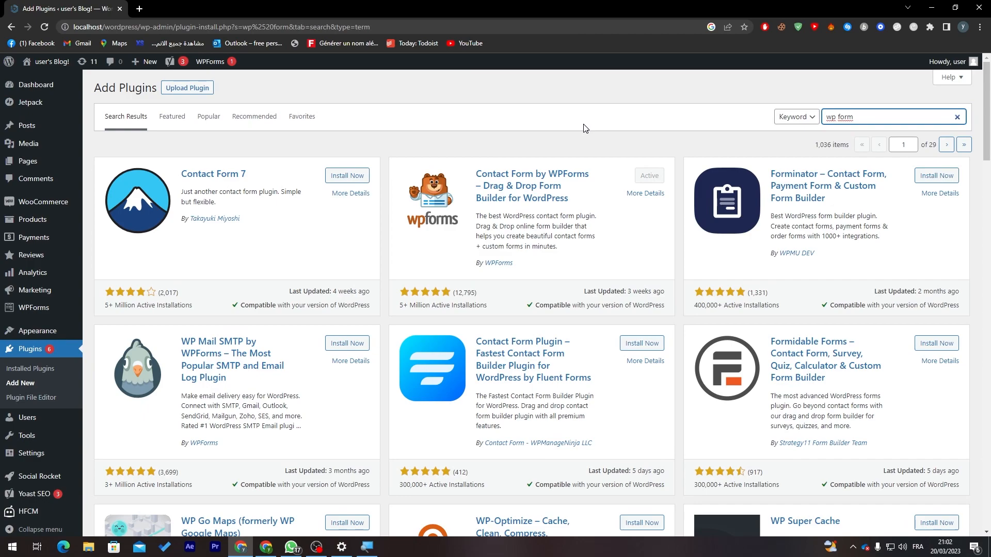
pyautogui.write('88')
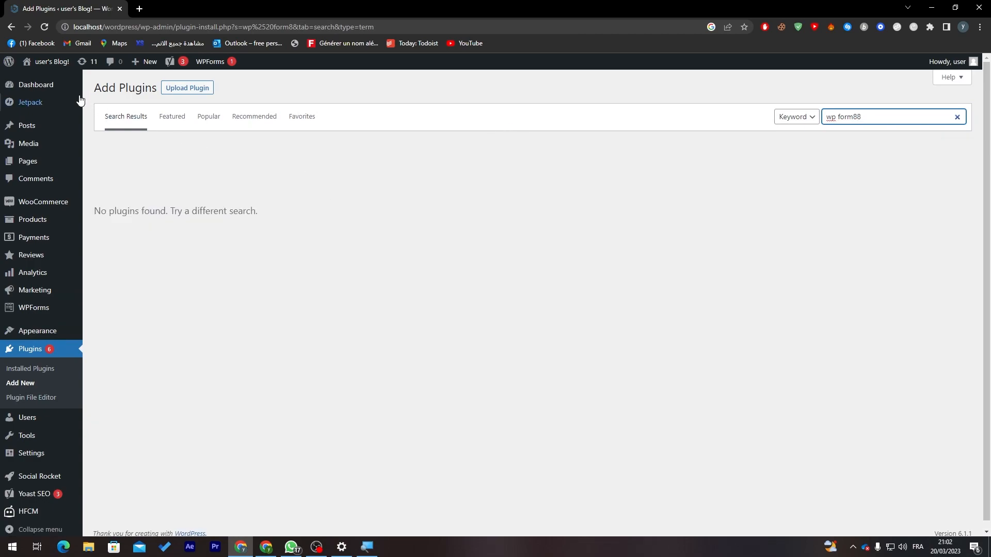
pyautogui.click(35, 85)
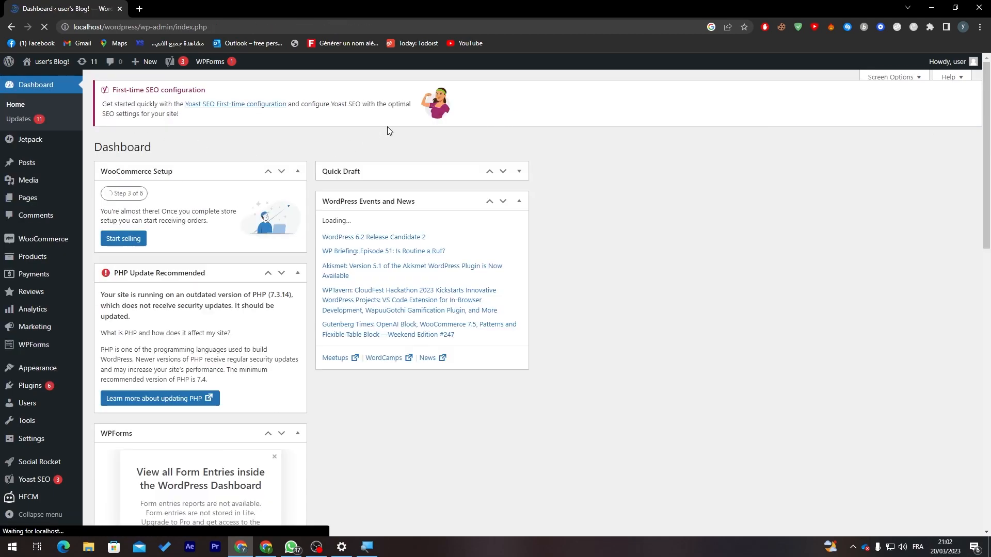